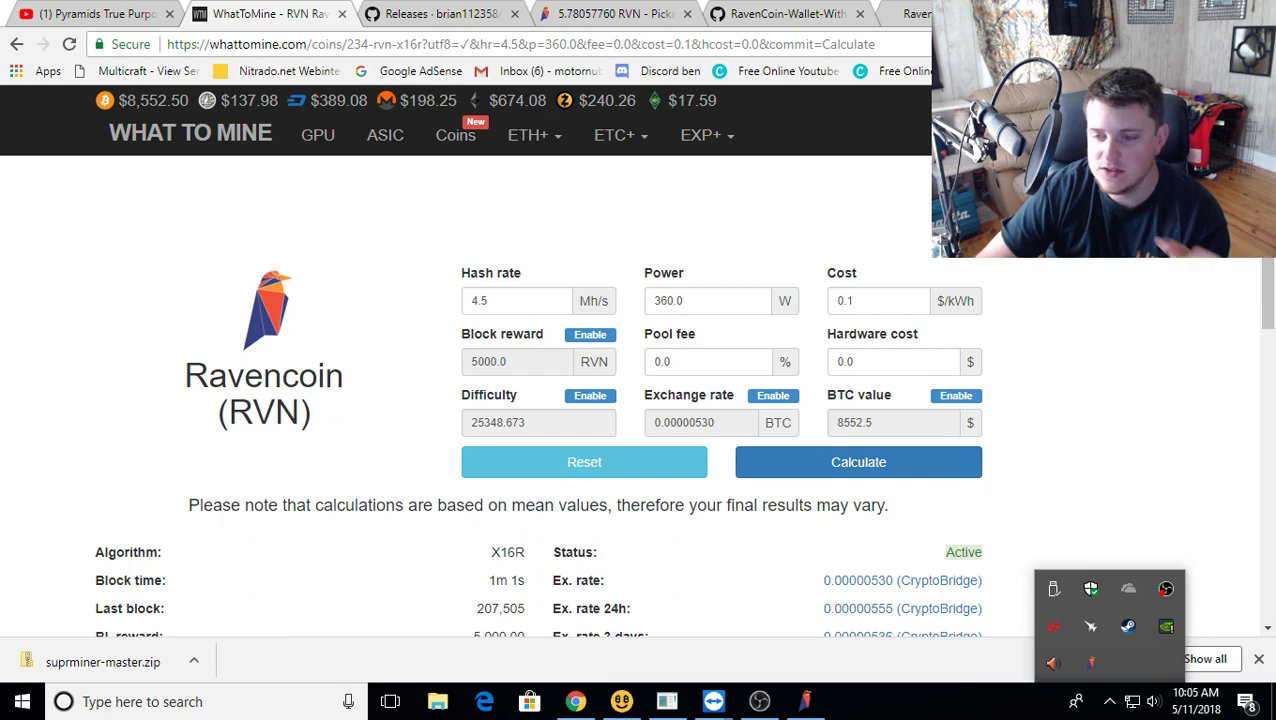
Check the 4.5 Mh/s hash rate and scroll down to the $0.81 daily revenue estimate
left_click(1045, 298)
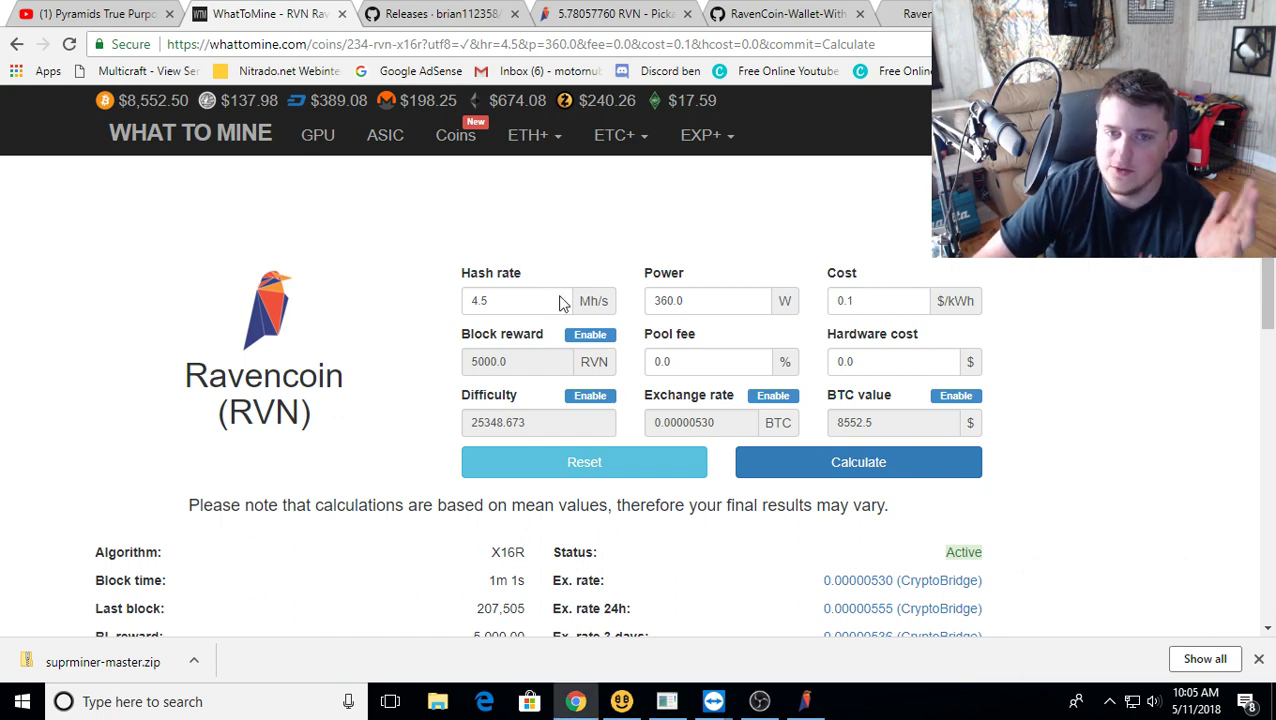
double_click(509, 300)
left_click(490, 325)
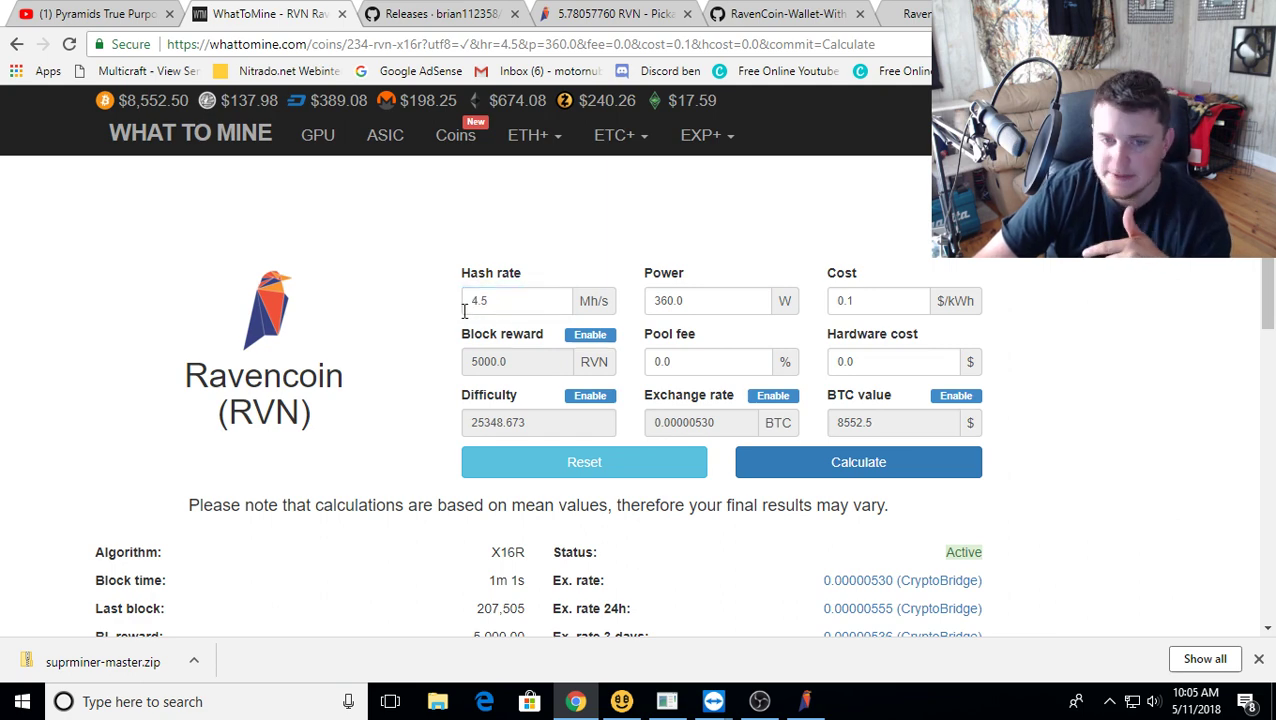
scroll(464, 311, "down", 10)
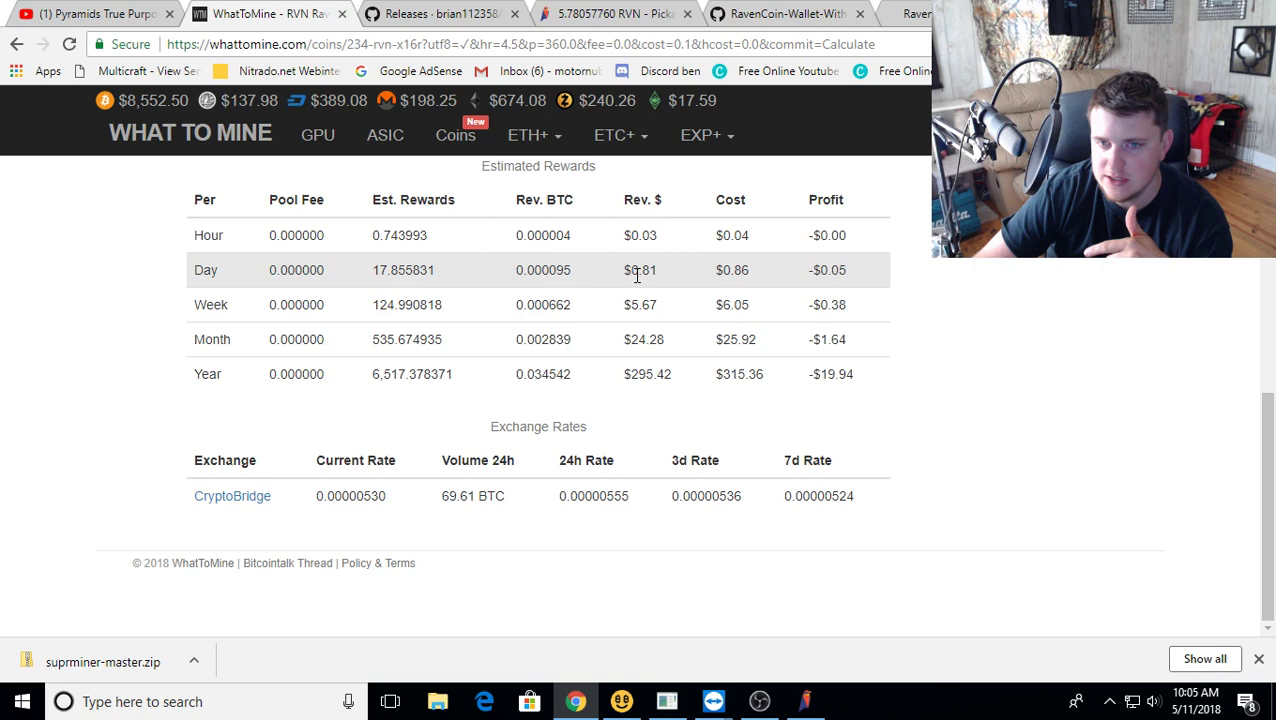
double_click(636, 272)
left_click(997, 572)
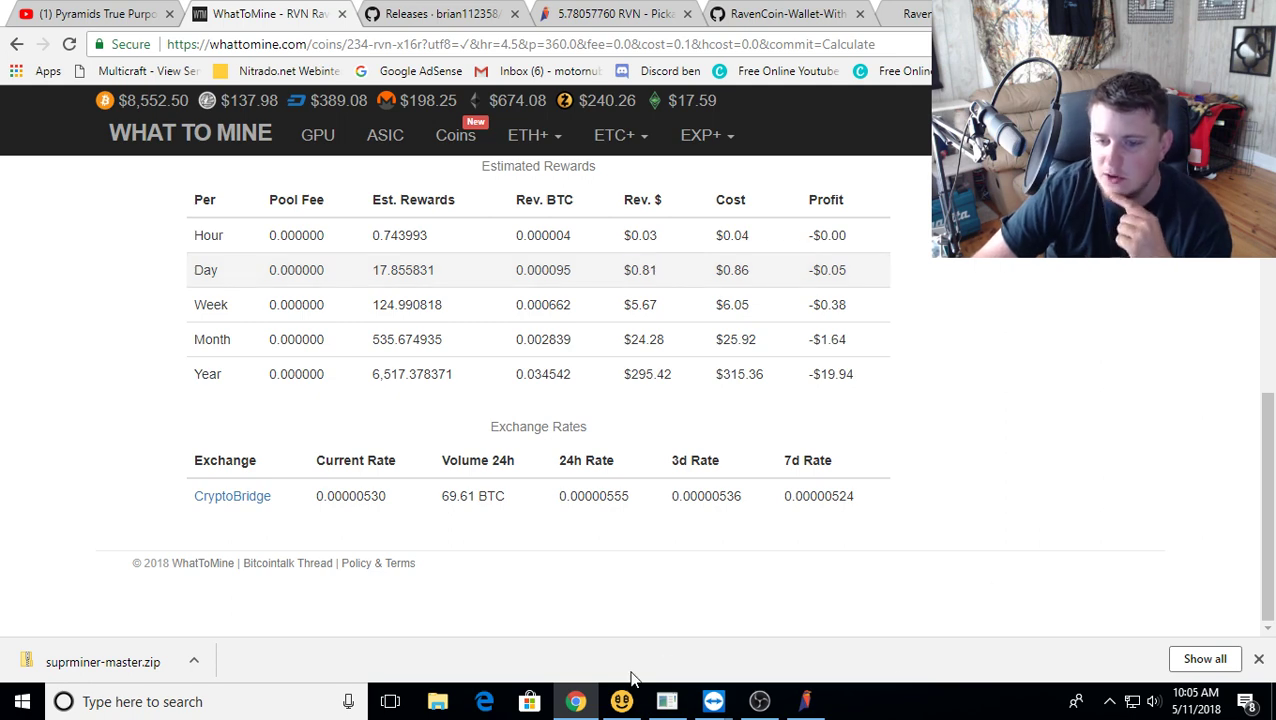
left_click(620, 703)
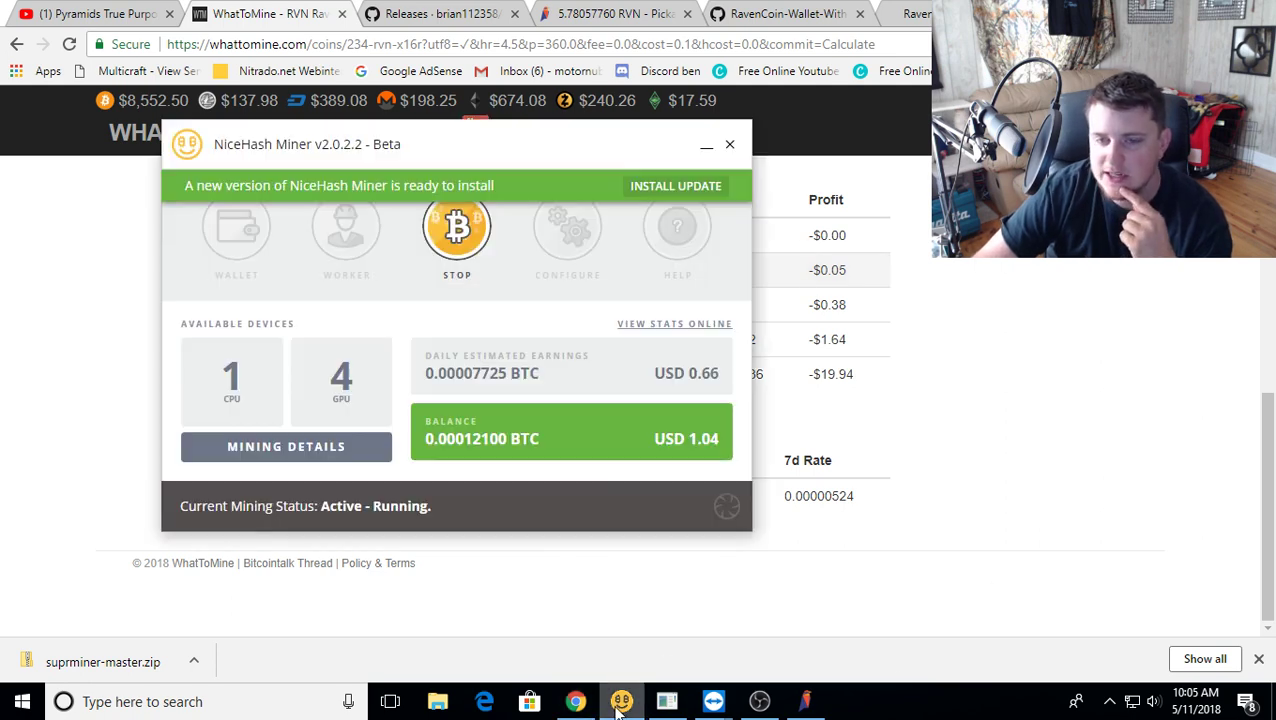
left_click(286, 450)
left_click_drag(478, 160, 388, 210)
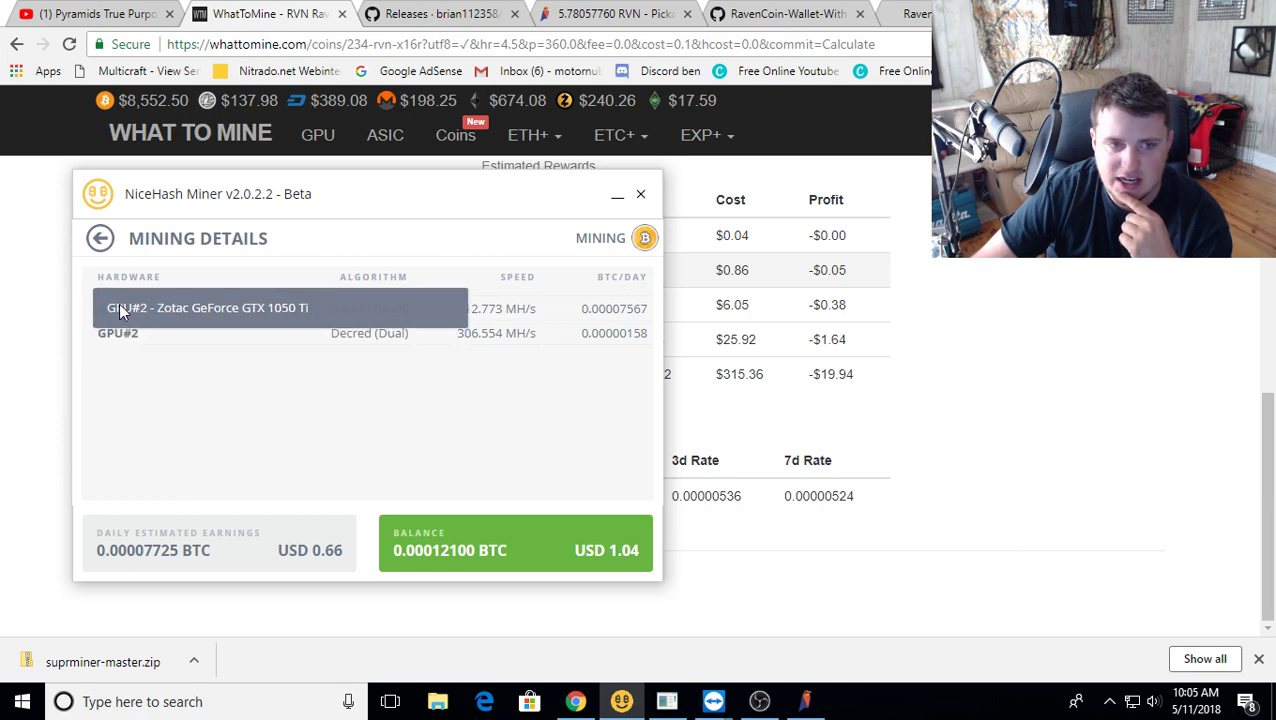
left_click(100, 237)
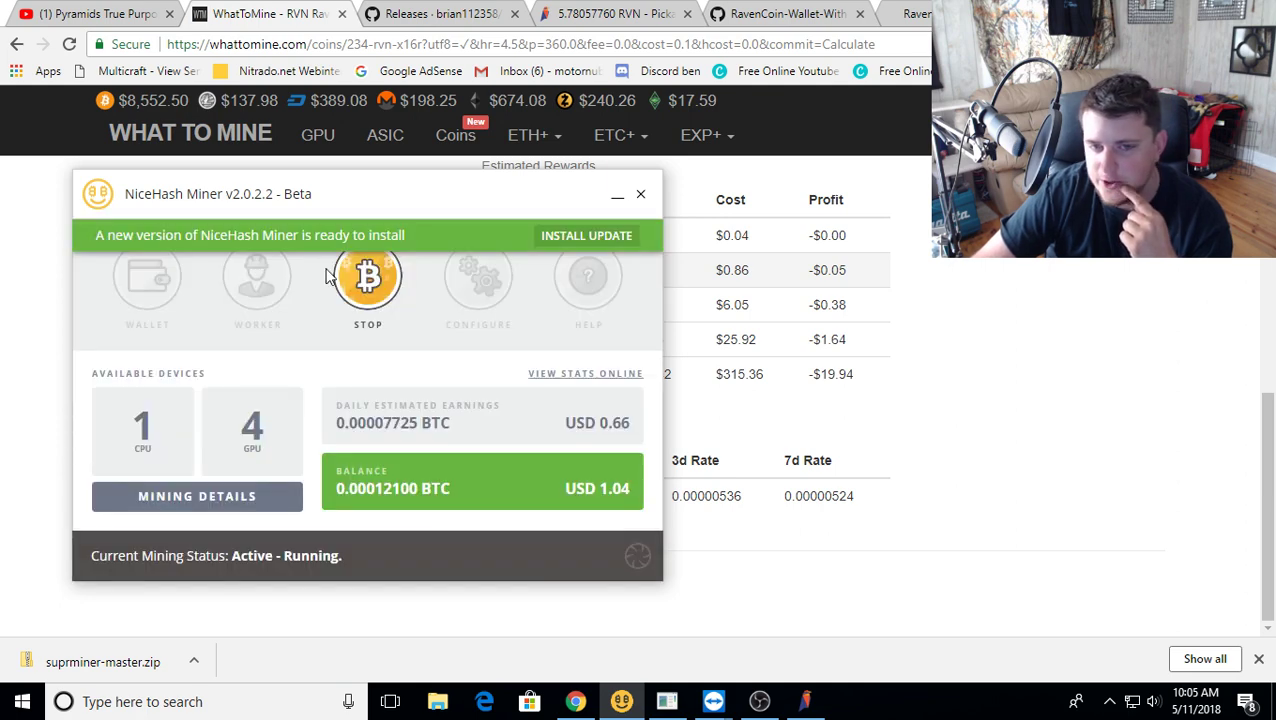
double_click(626, 430)
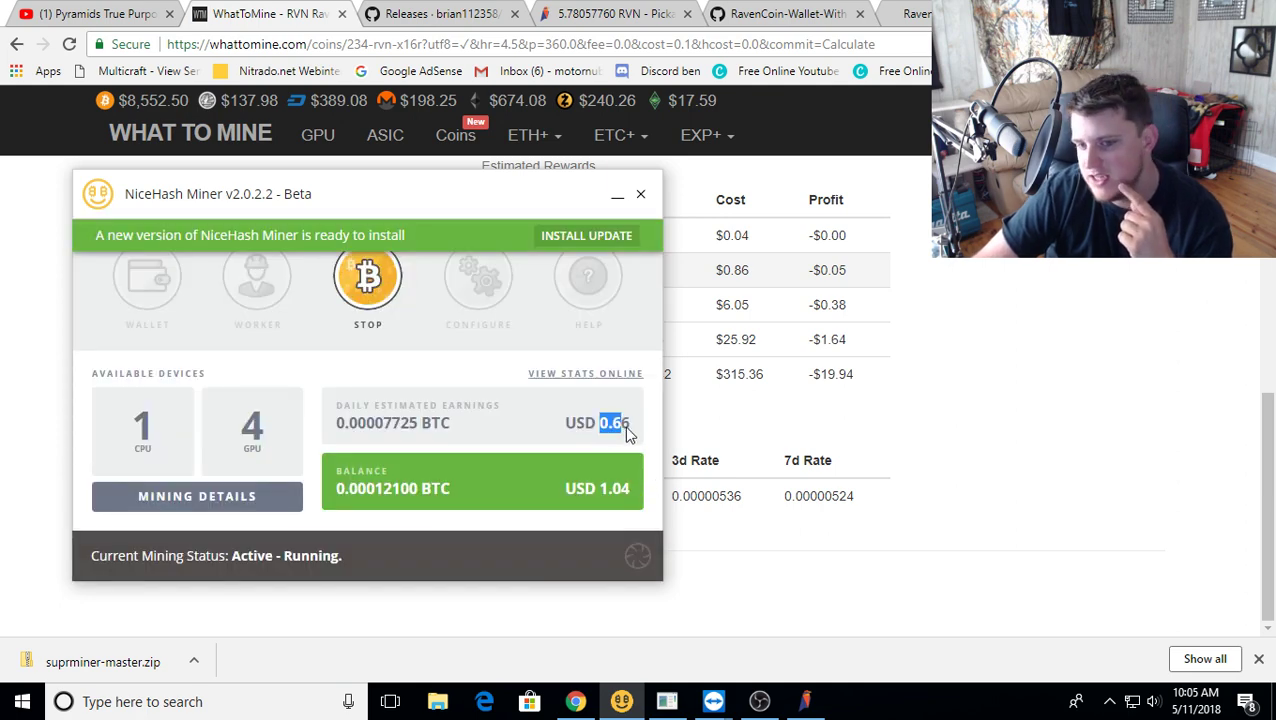
left_click(717, 566)
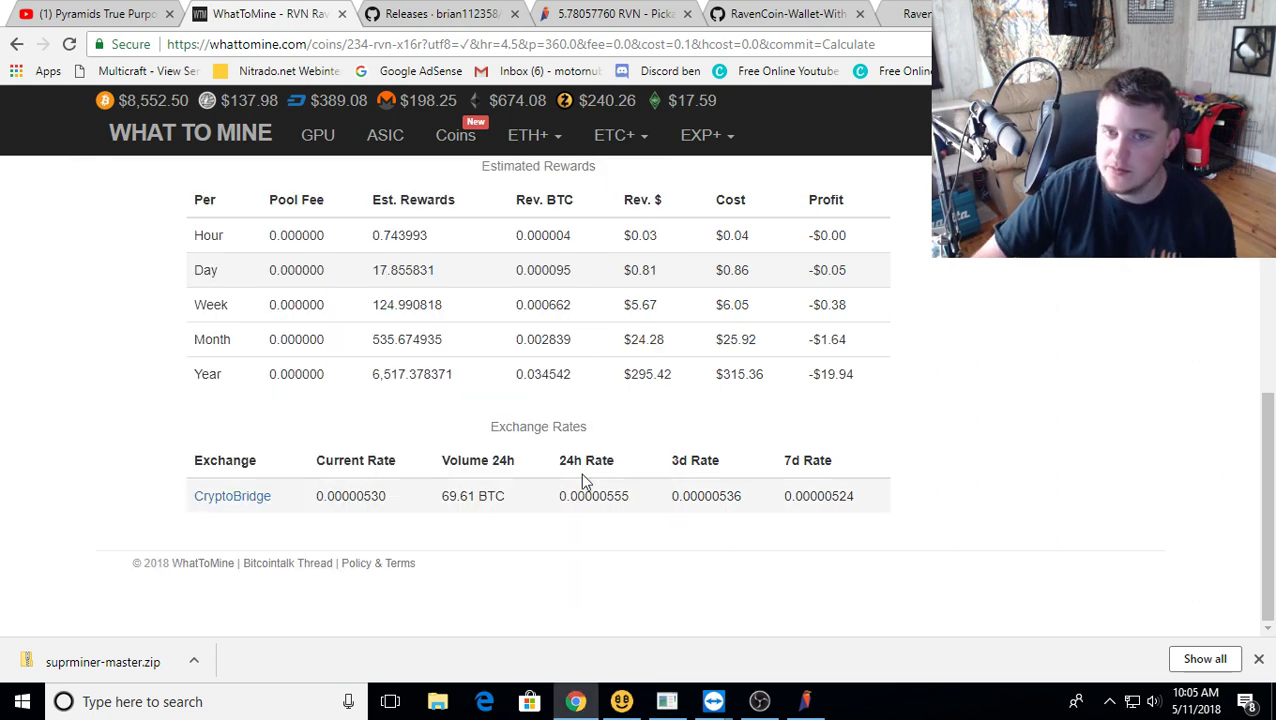
Scroll back up to the calculator form showing 4.5 Mh/s, 360 W and $0.1/kWh
scroll(579, 468, "up", 10)
scroll(579, 468, "up", 3)
left_click_drag(228, 383, 352, 388)
left_click(362, 462)
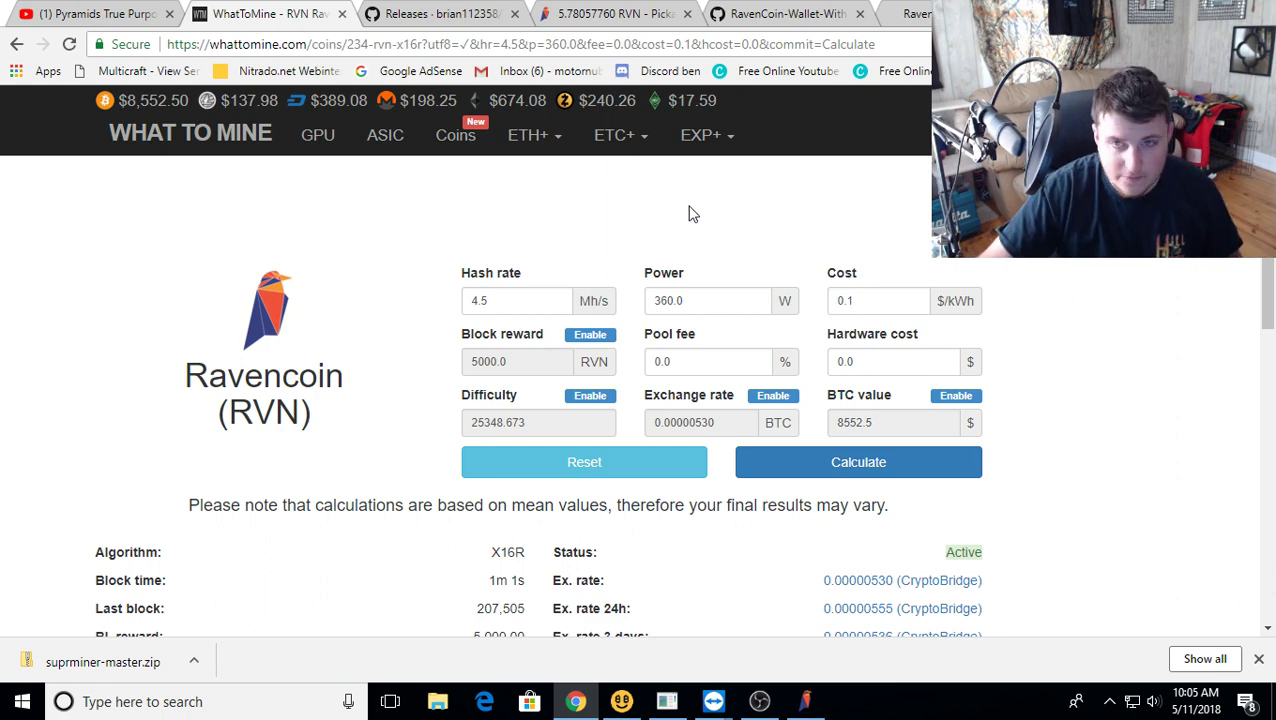
Switch to the repository's Wallet/Windows listing containing raven-qt.exe and ravend.exe
left_click(788, 14)
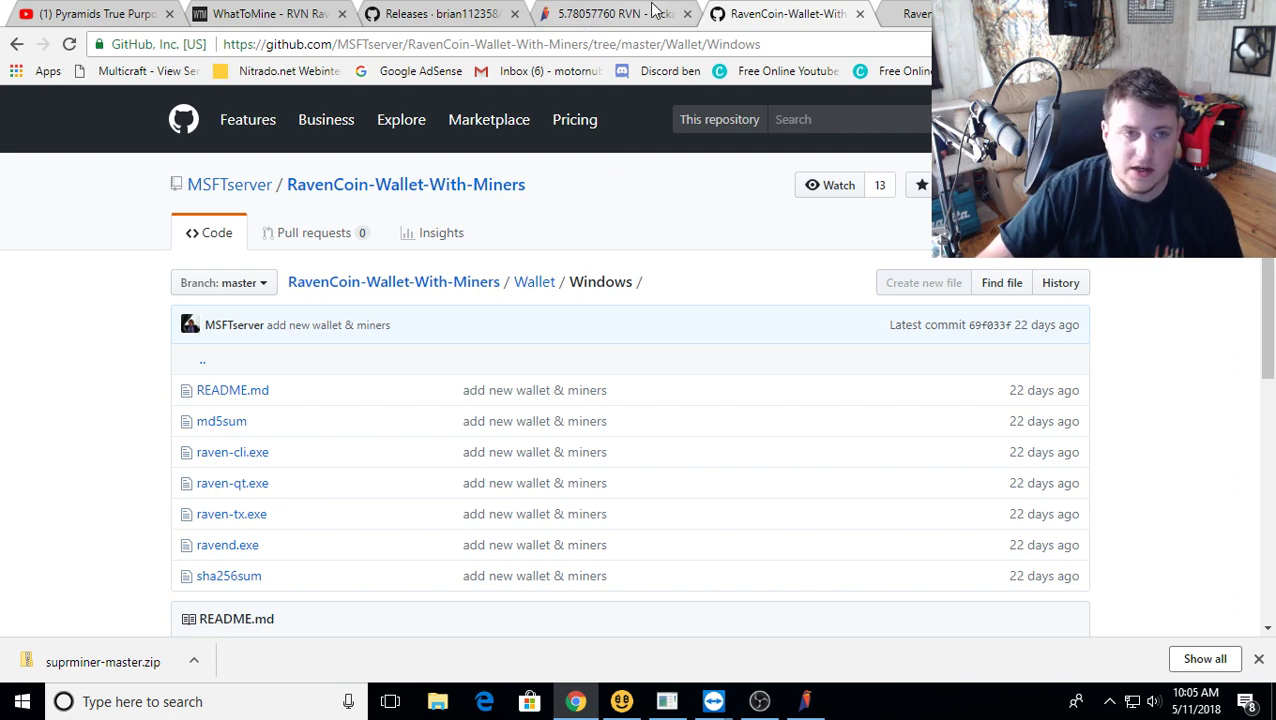
left_click(586, 44)
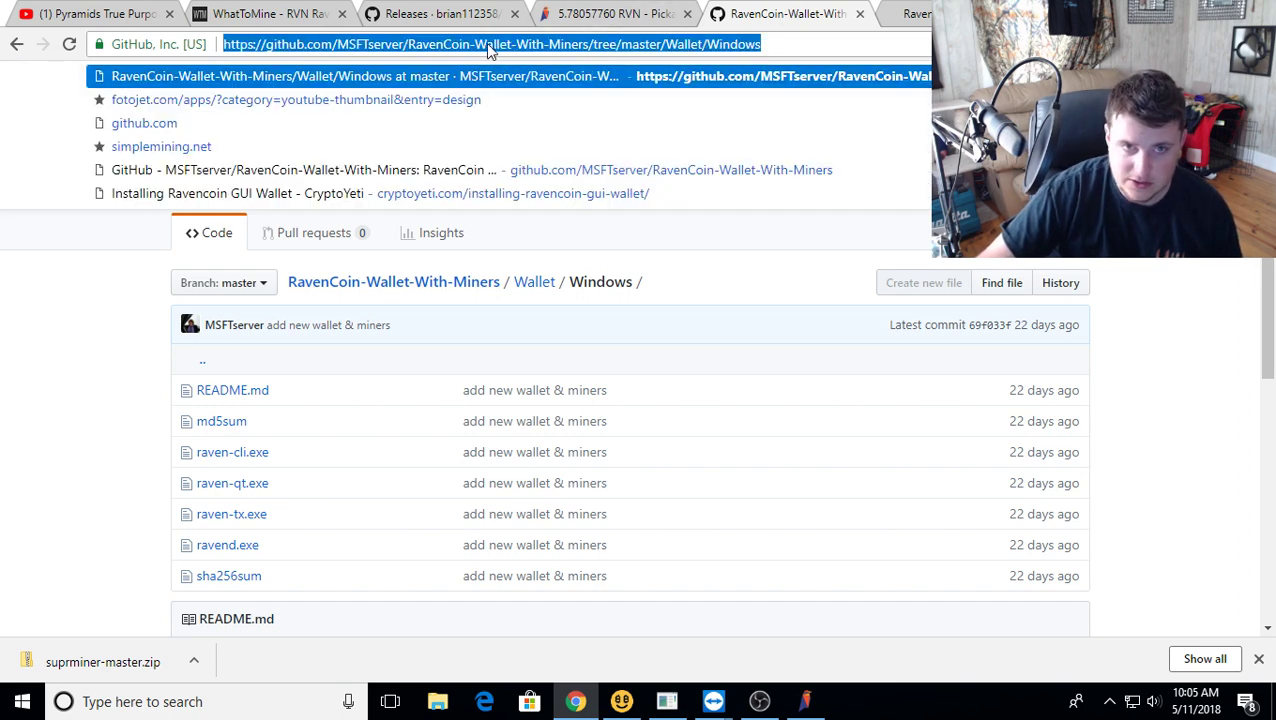
left_click(140, 395)
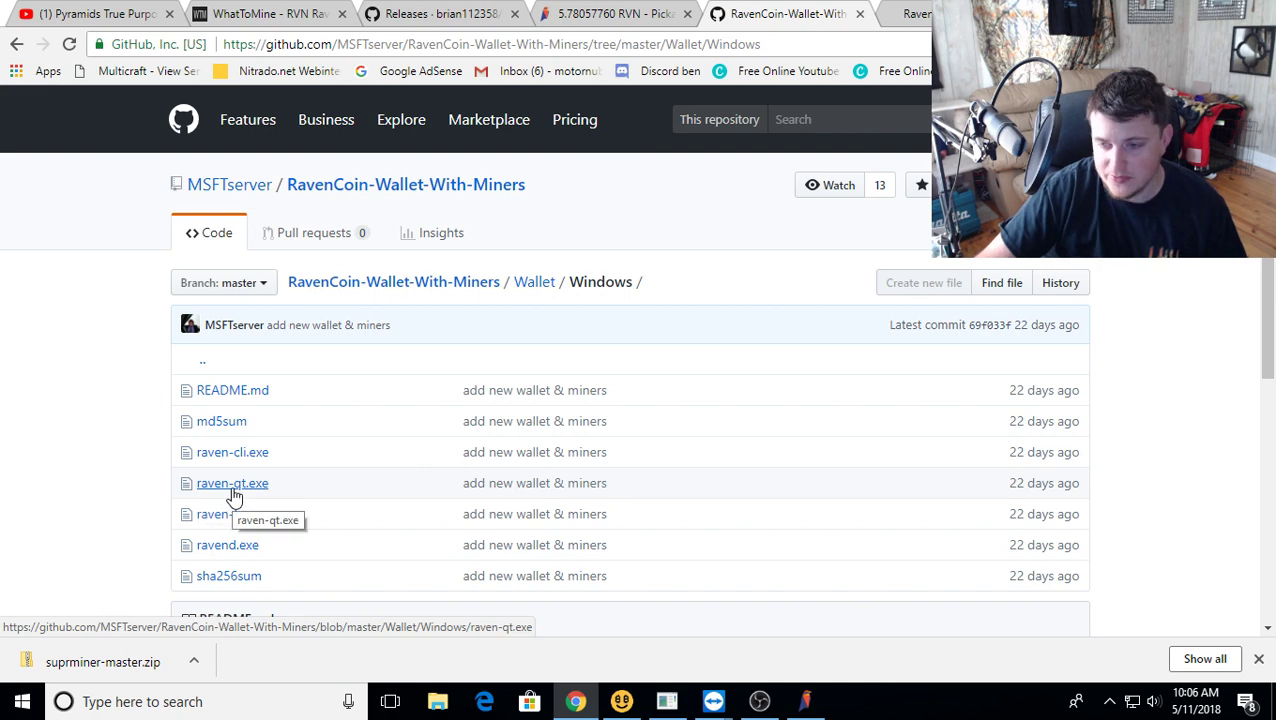
Copy the existing address from the wallet's Receiving addresses list, cancelling the new-address prompt
left_click(807, 702)
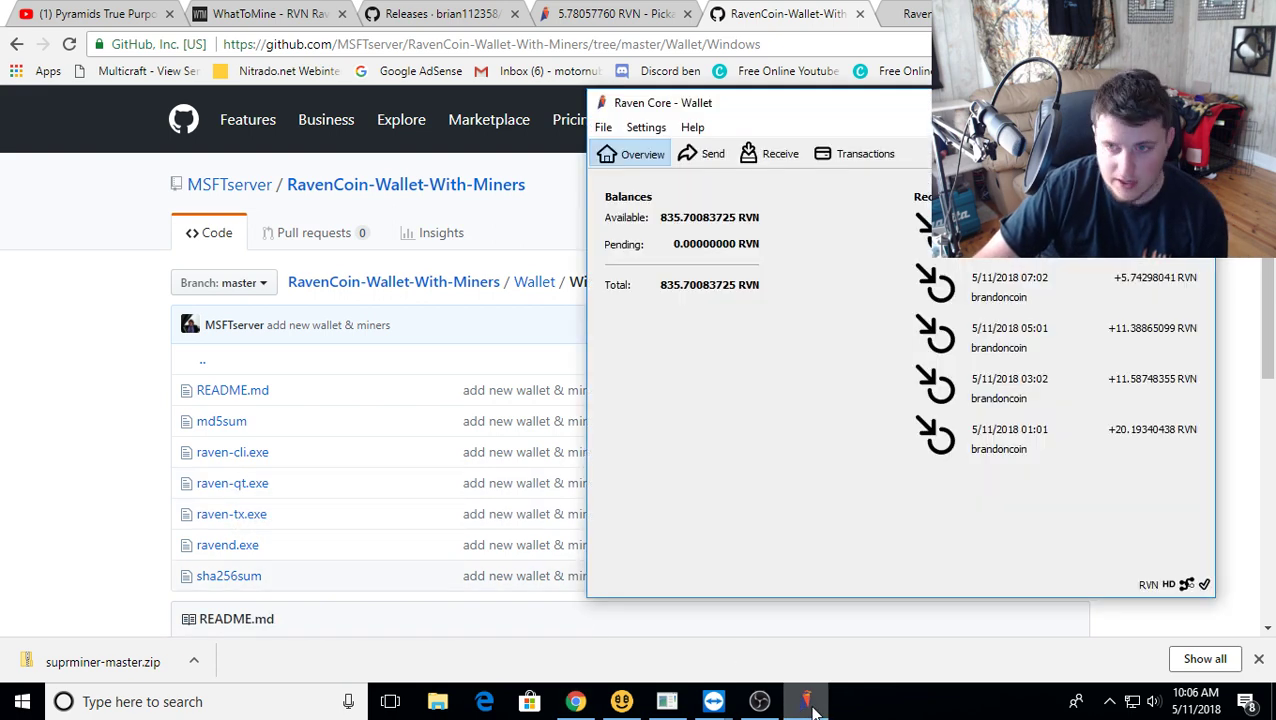
left_click_drag(909, 108, 859, 145)
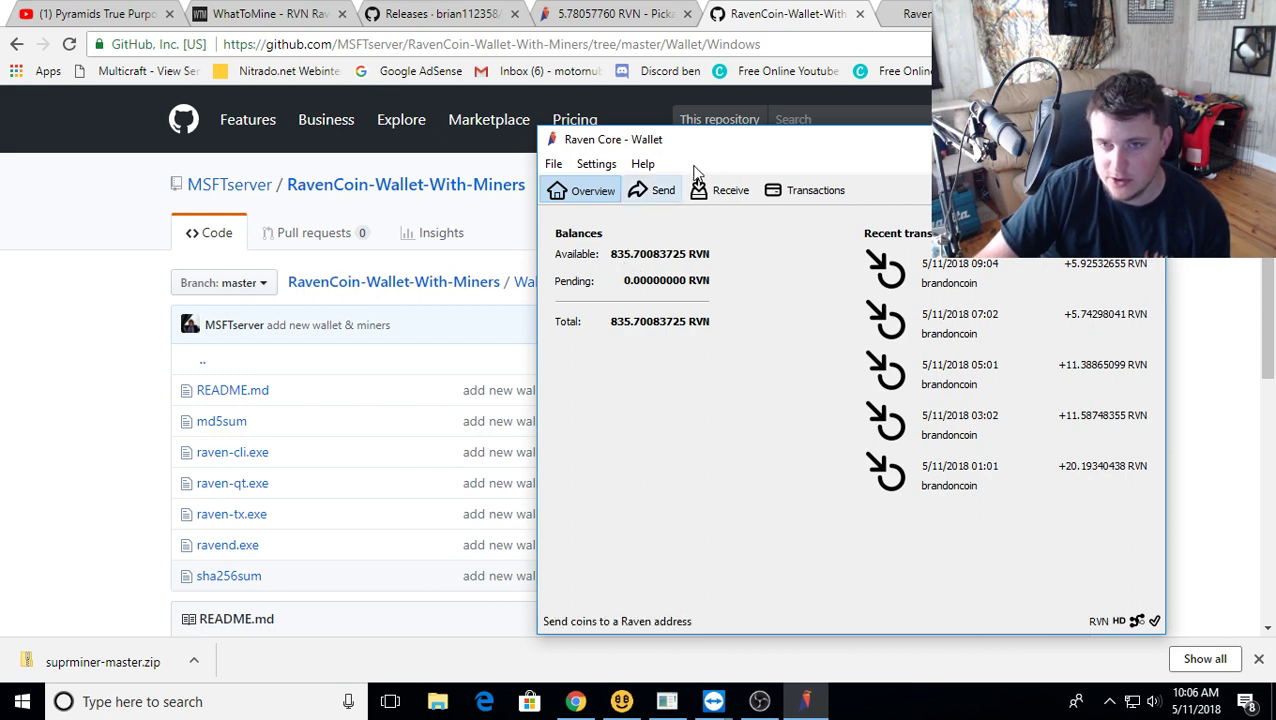
mouse_move(763, 144)
left_mouse_down()
mouse_move(494, 200)
mouse_move(364, 150)
left_mouse_up()
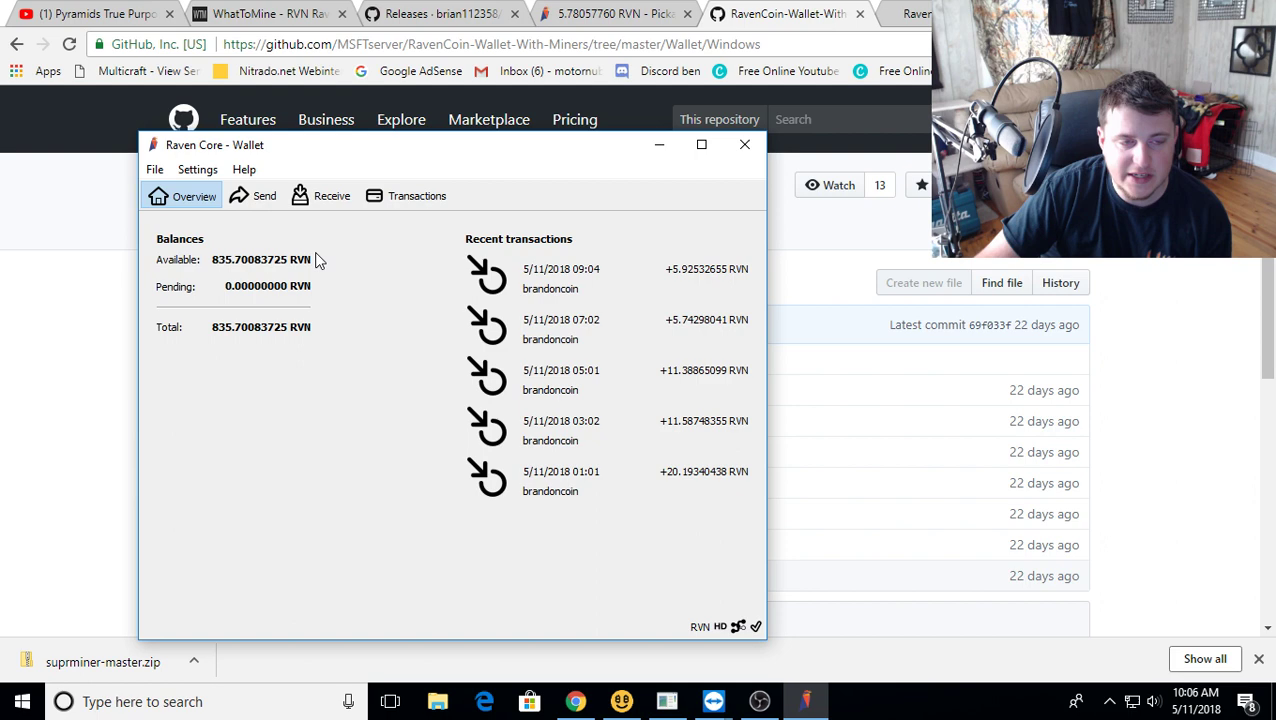
left_click(158, 172)
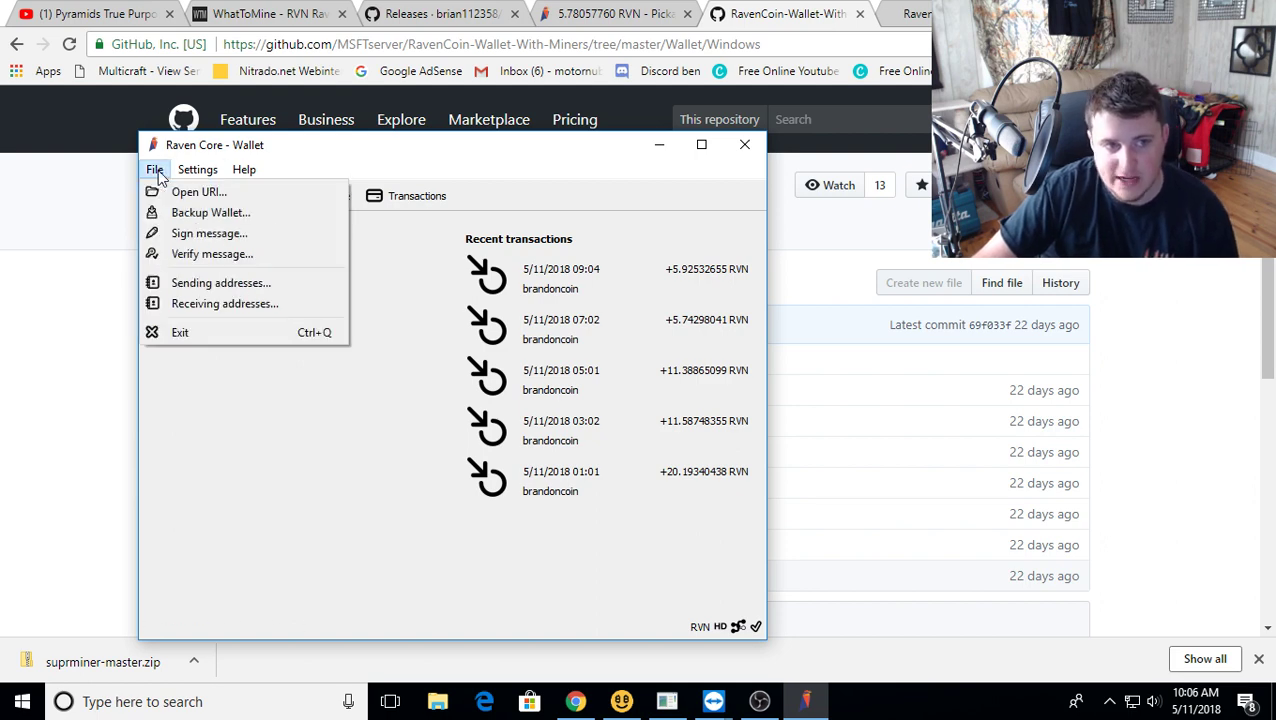
left_click(250, 303)
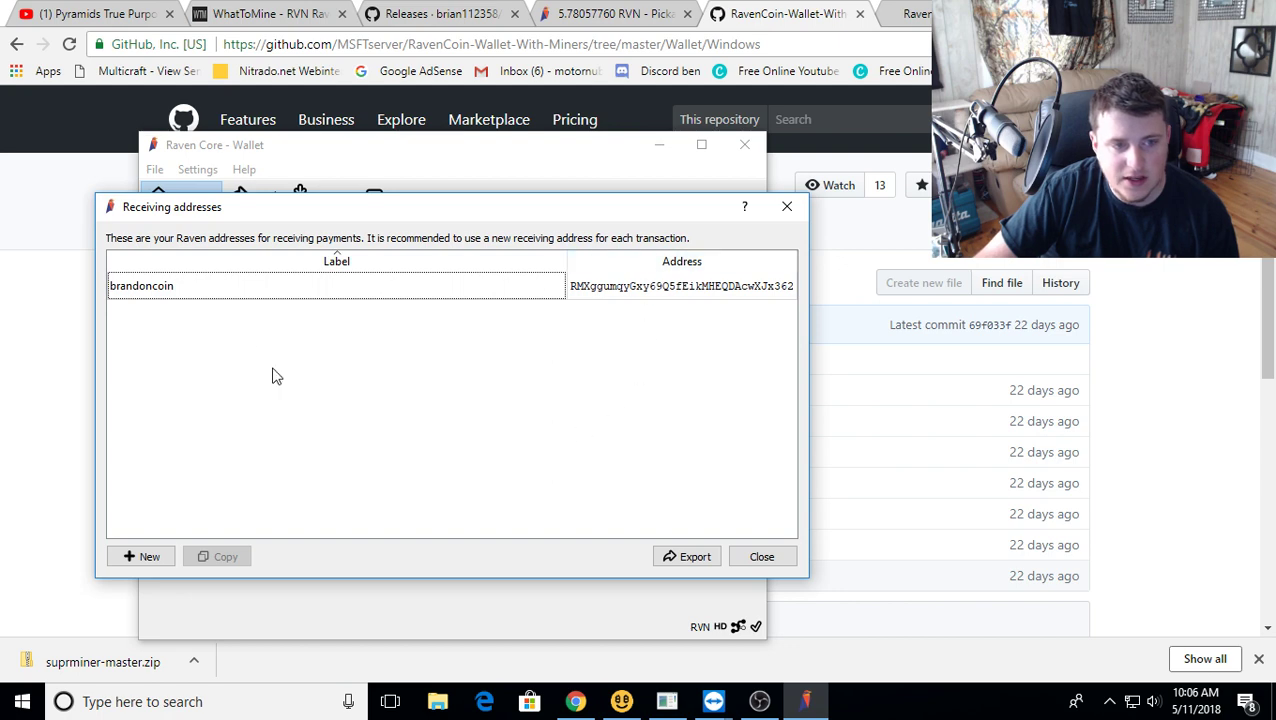
left_click(145, 557)
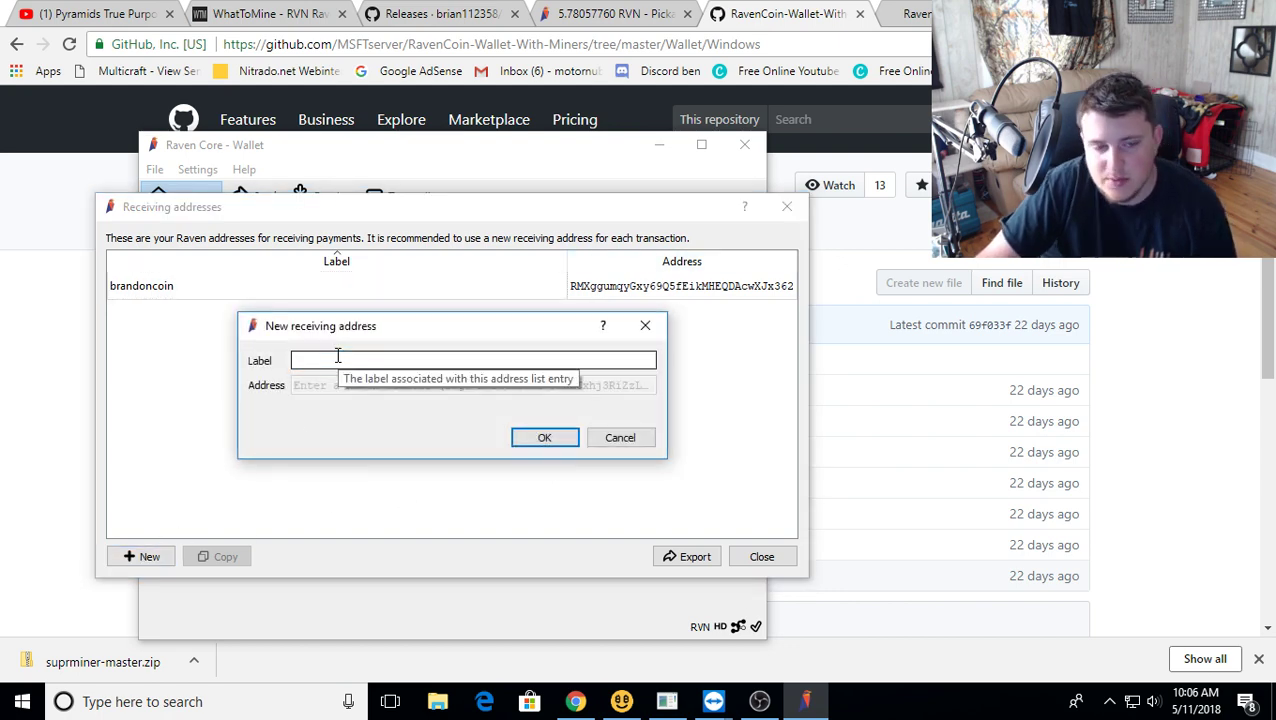
left_click(650, 327)
left_click(669, 290)
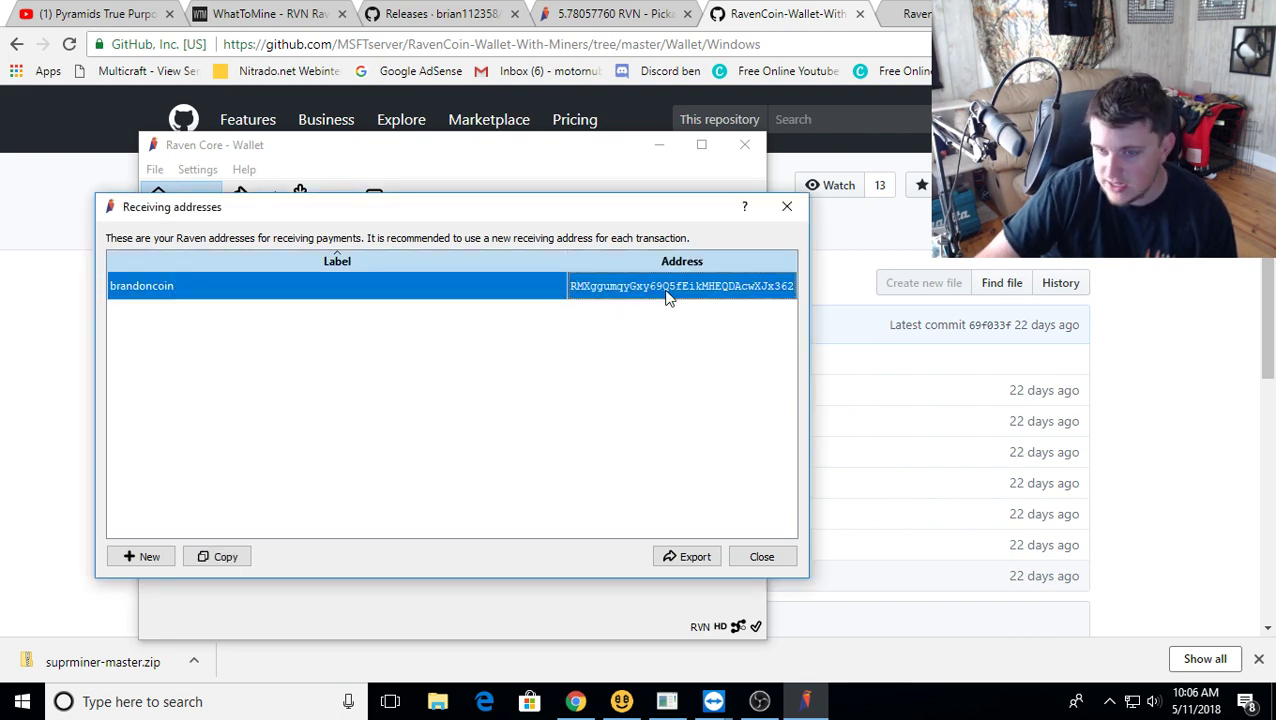
right_click(669, 297)
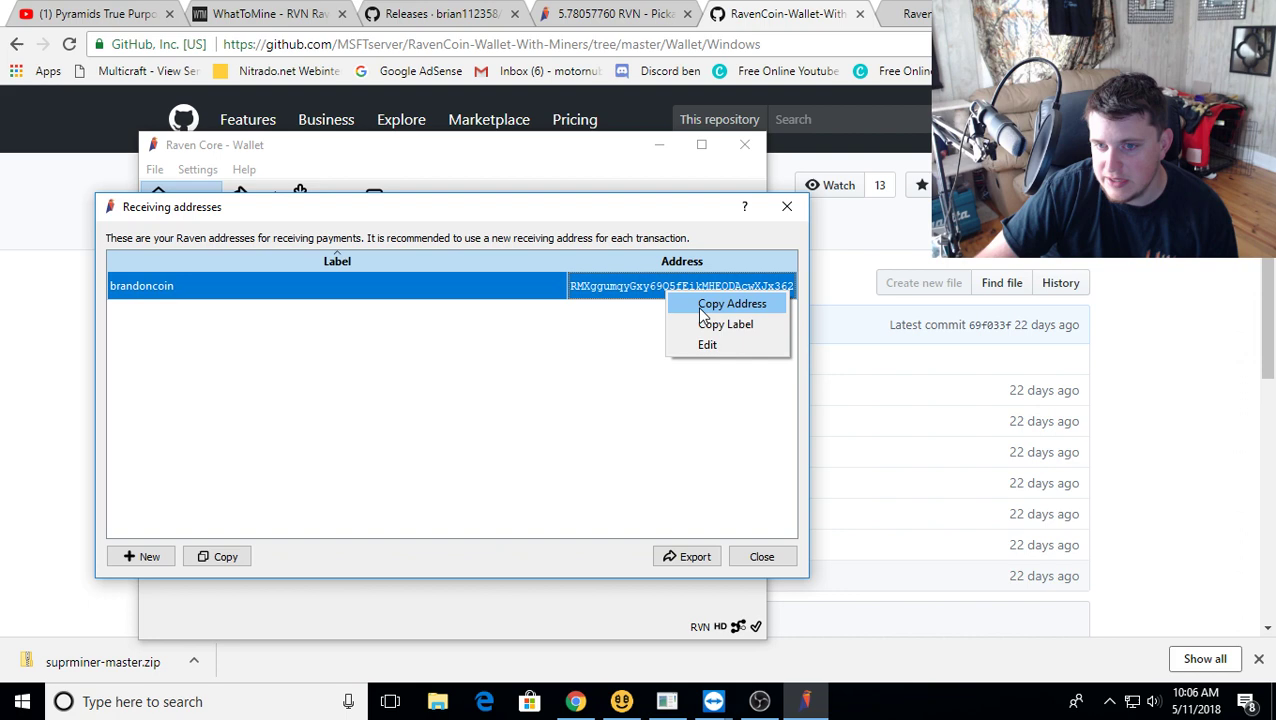
left_click(787, 206)
left_click(787, 206)
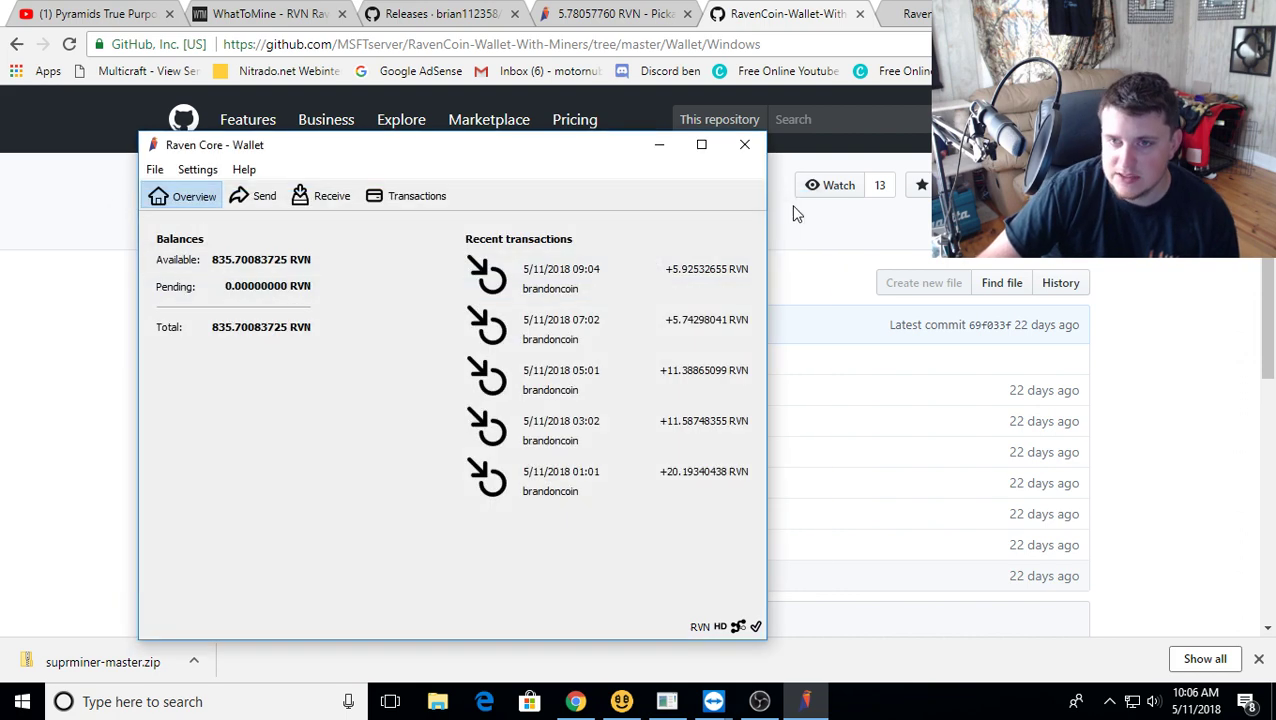
Download nevermore-v0.2.2-win64.zip (21.7 MB) from the nevermore-miner Releases assets
left_click(660, 148)
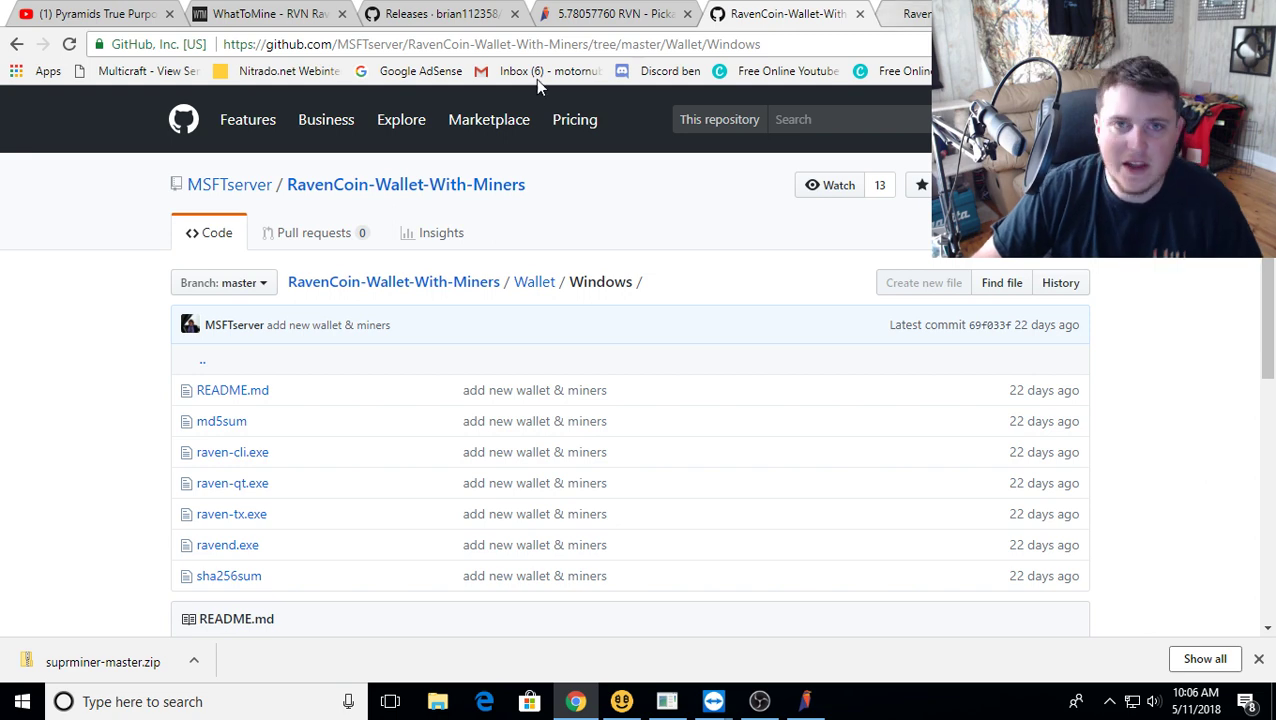
left_click(456, 22)
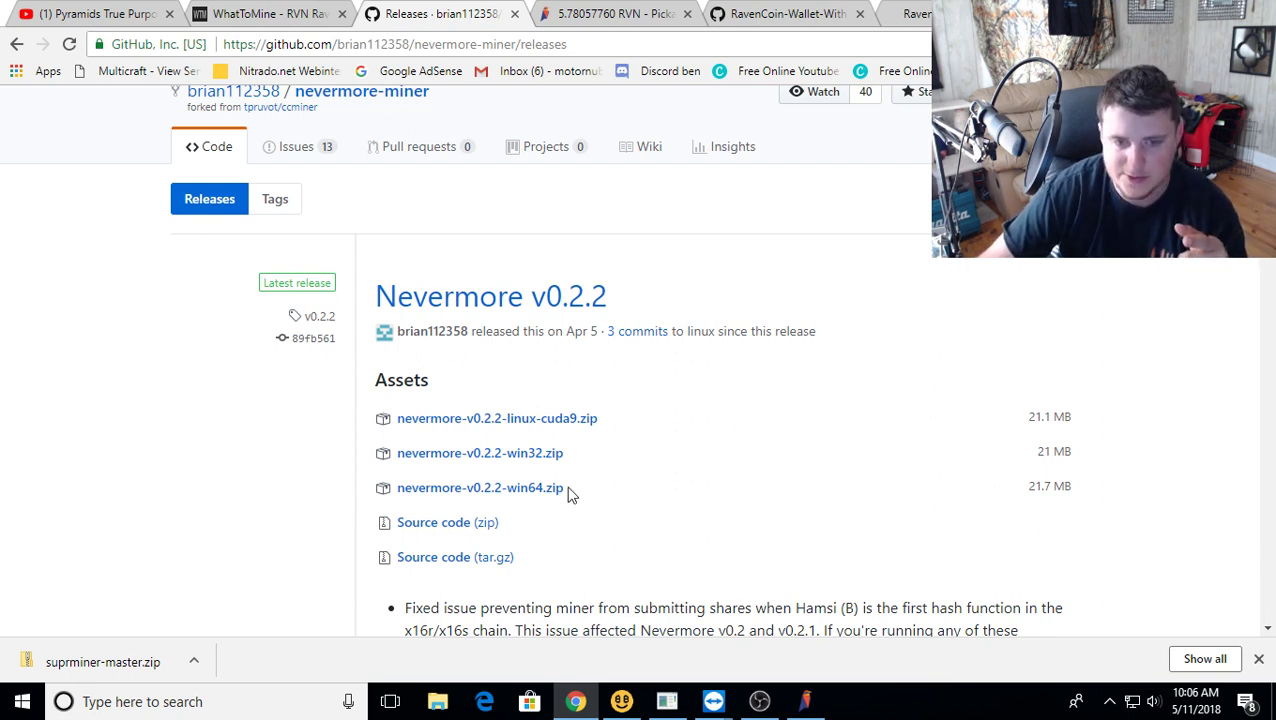
scroll(580, 390, "down", 1)
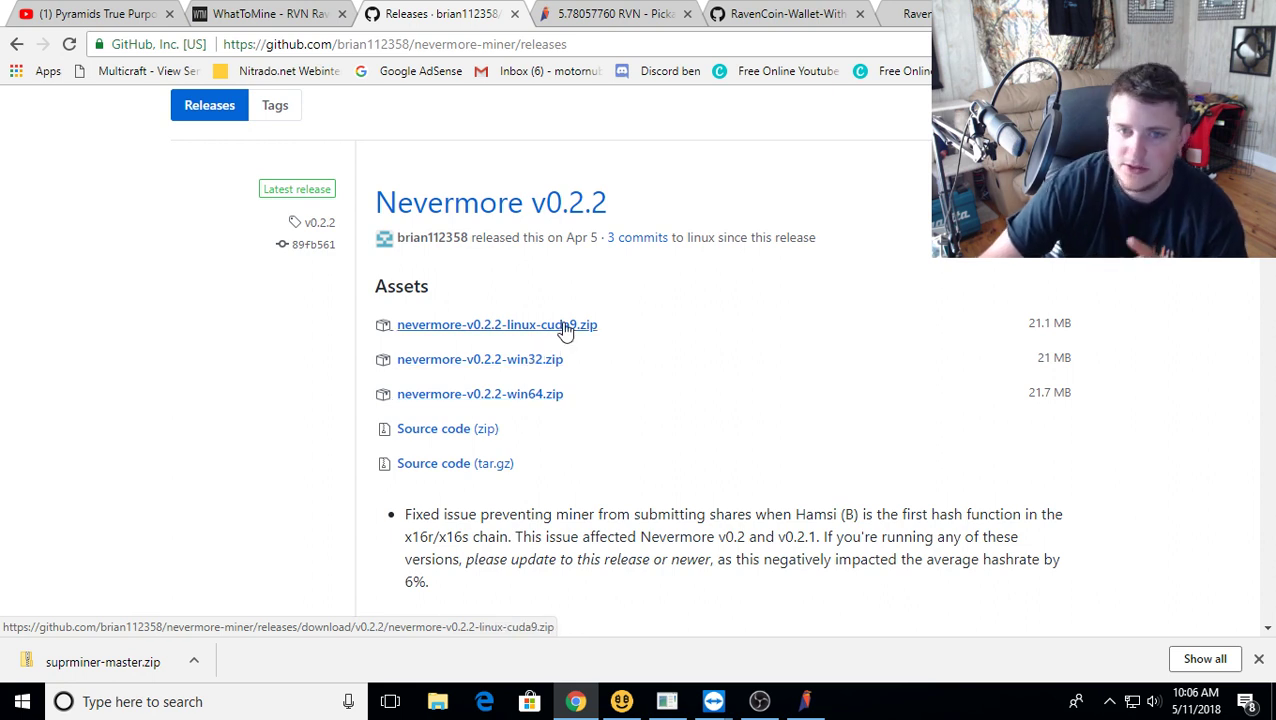
left_click(543, 398)
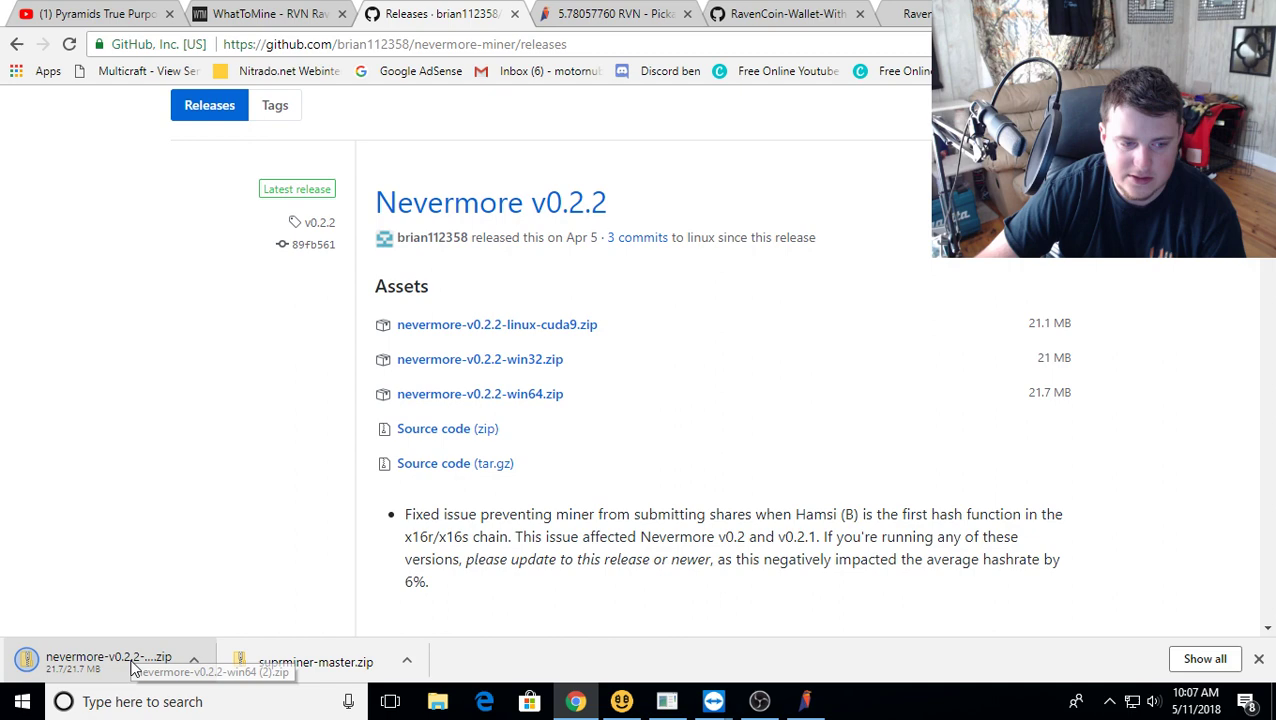
Show the downloaded nevermore-v0.2.2-win64 (2) zip in its folder and extract it into Downloads
right_click(137, 666)
left_click(229, 613)
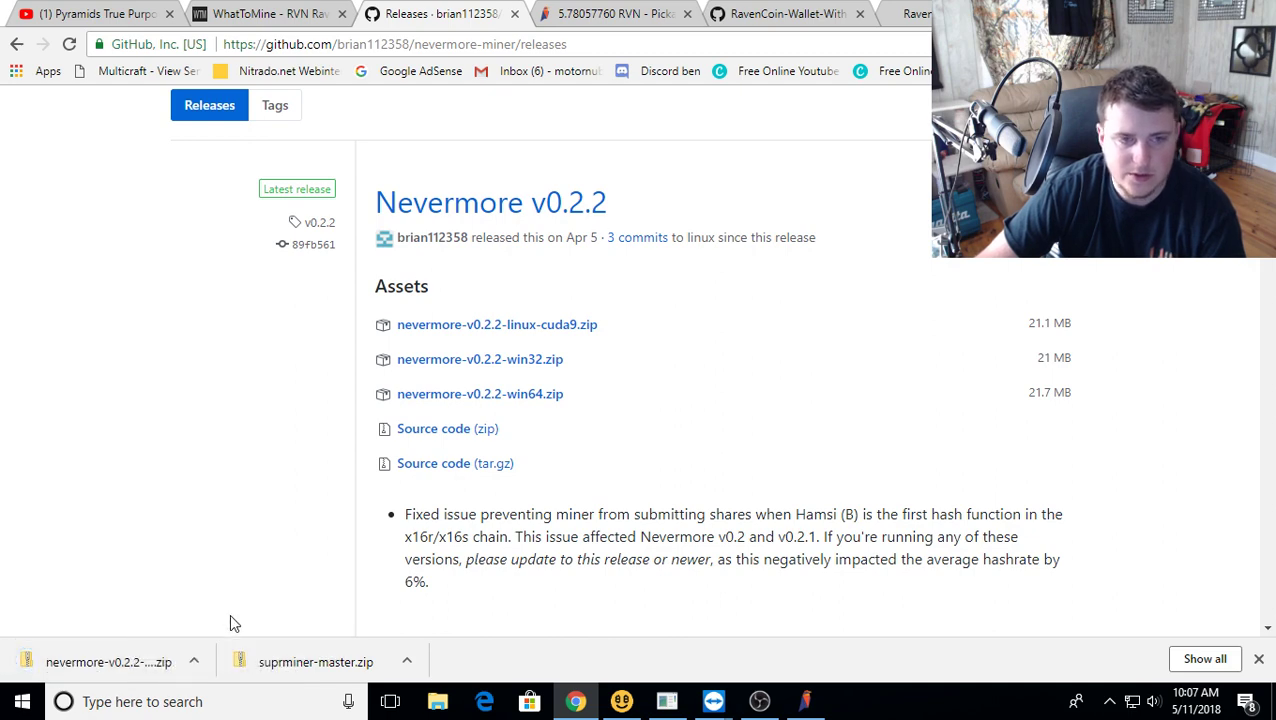
right_click(868, 512)
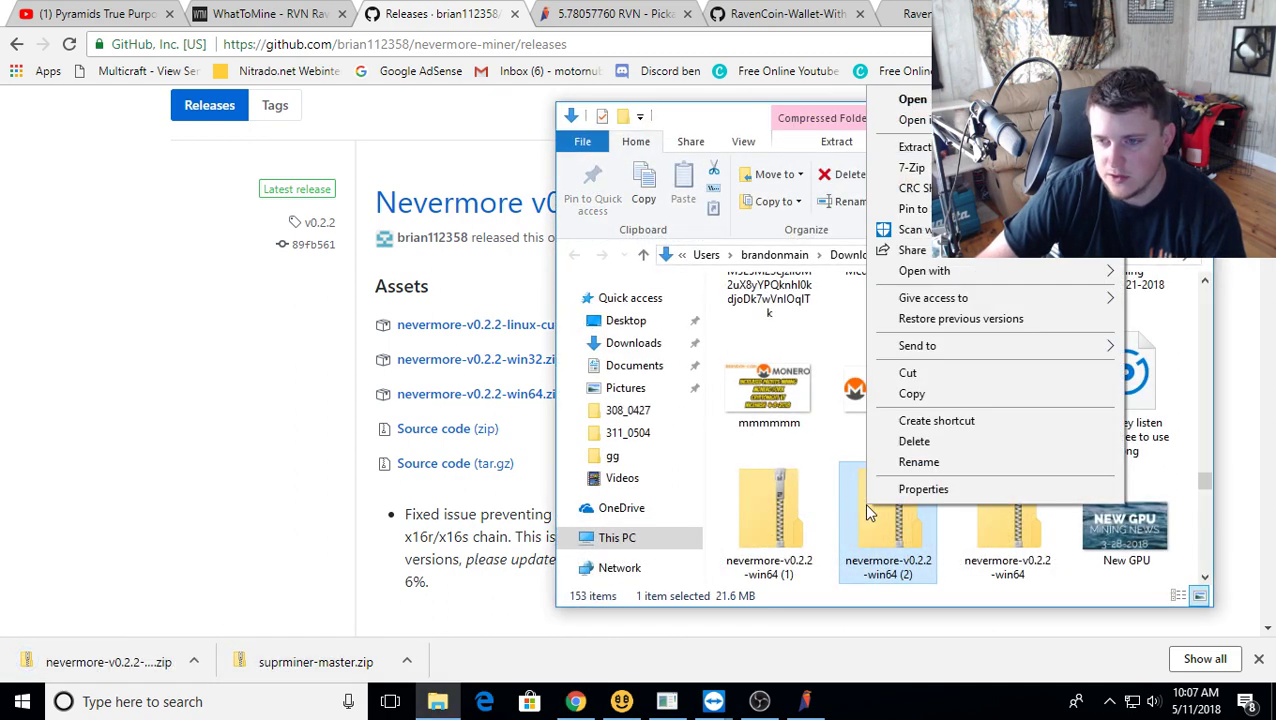
left_click(912, 147)
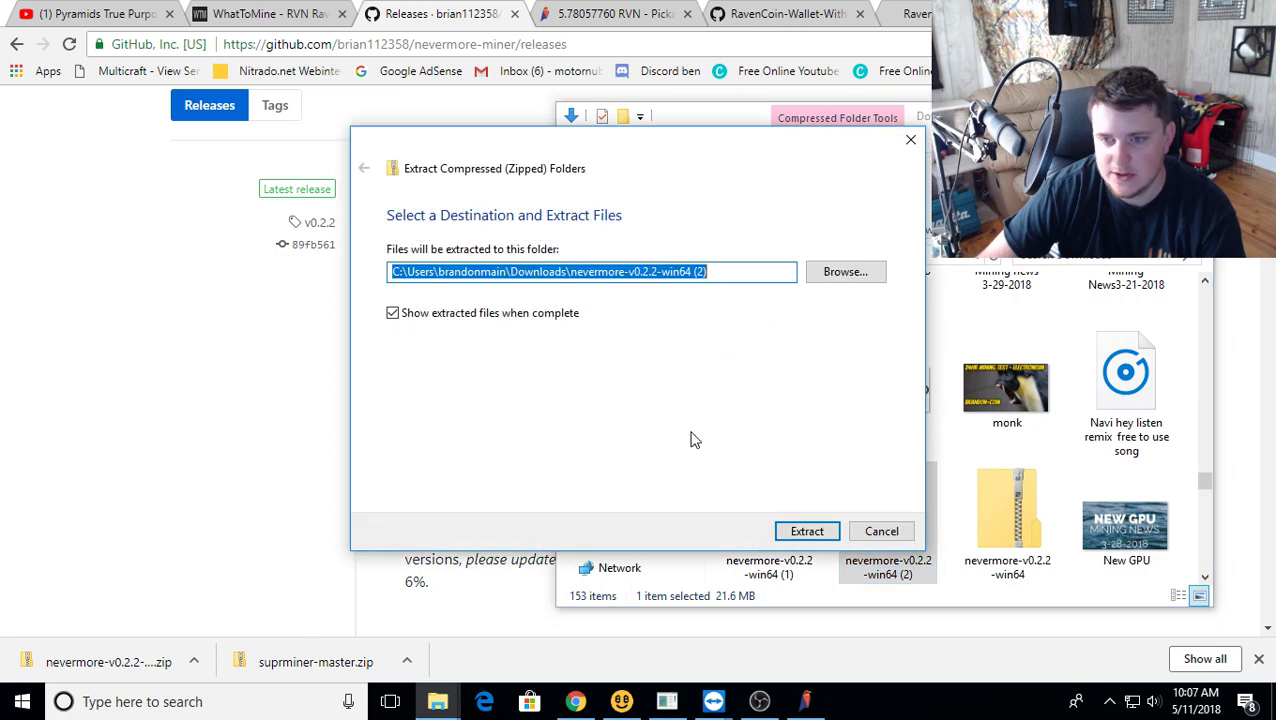
left_click(827, 540)
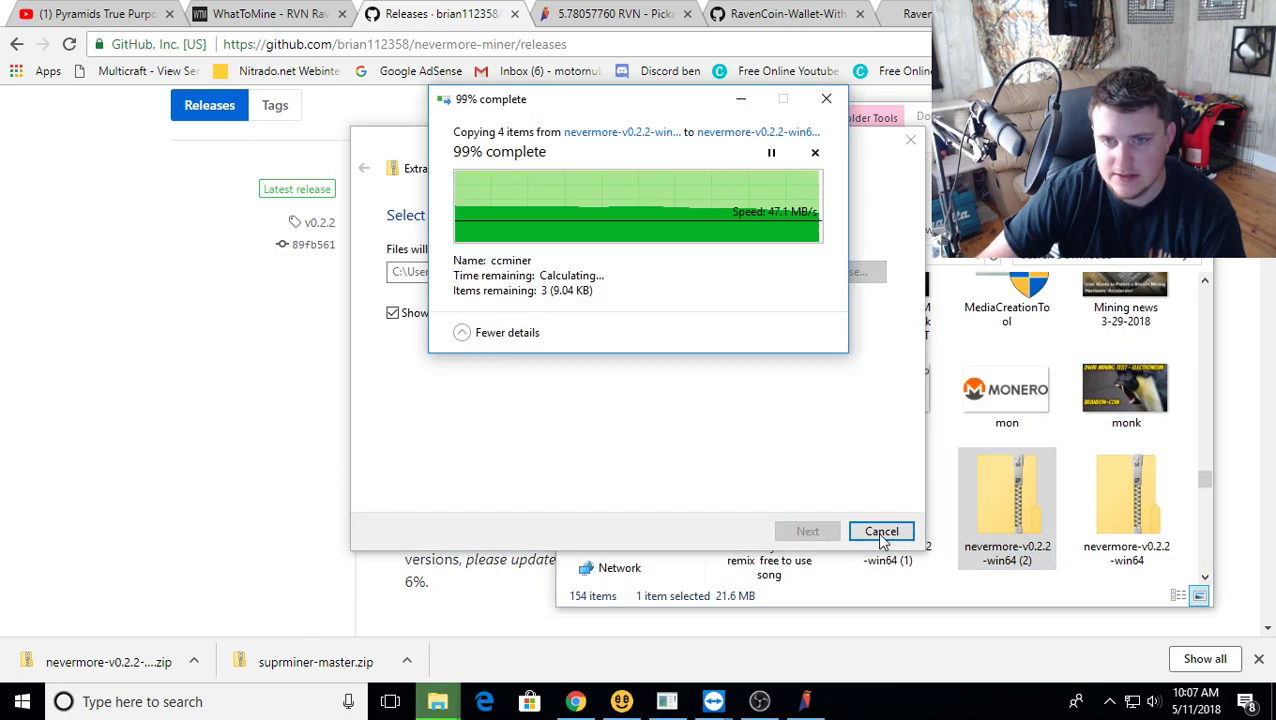
Return to the Downloads folder and inspect the extracted nevermore folder
mouse_move(945, 129)
left_mouse_down()
mouse_move(917, 149)
mouse_move(815, 146)
left_mouse_up()
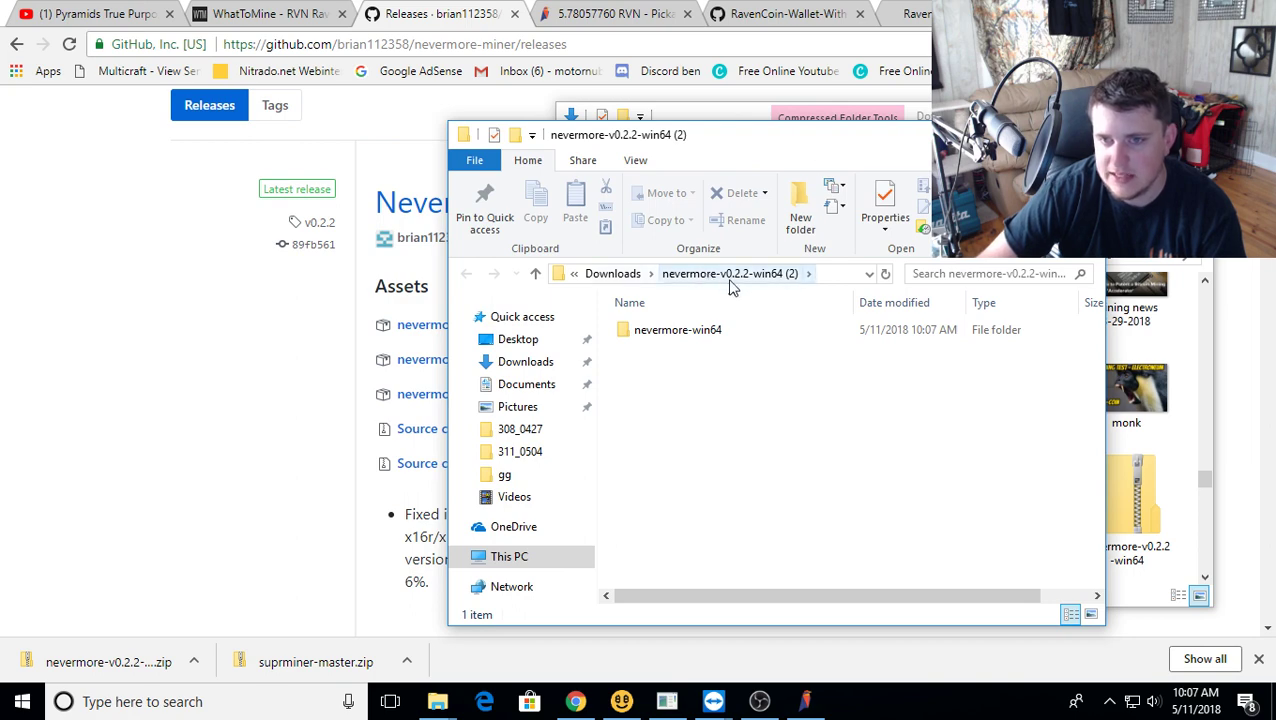
left_click(628, 276)
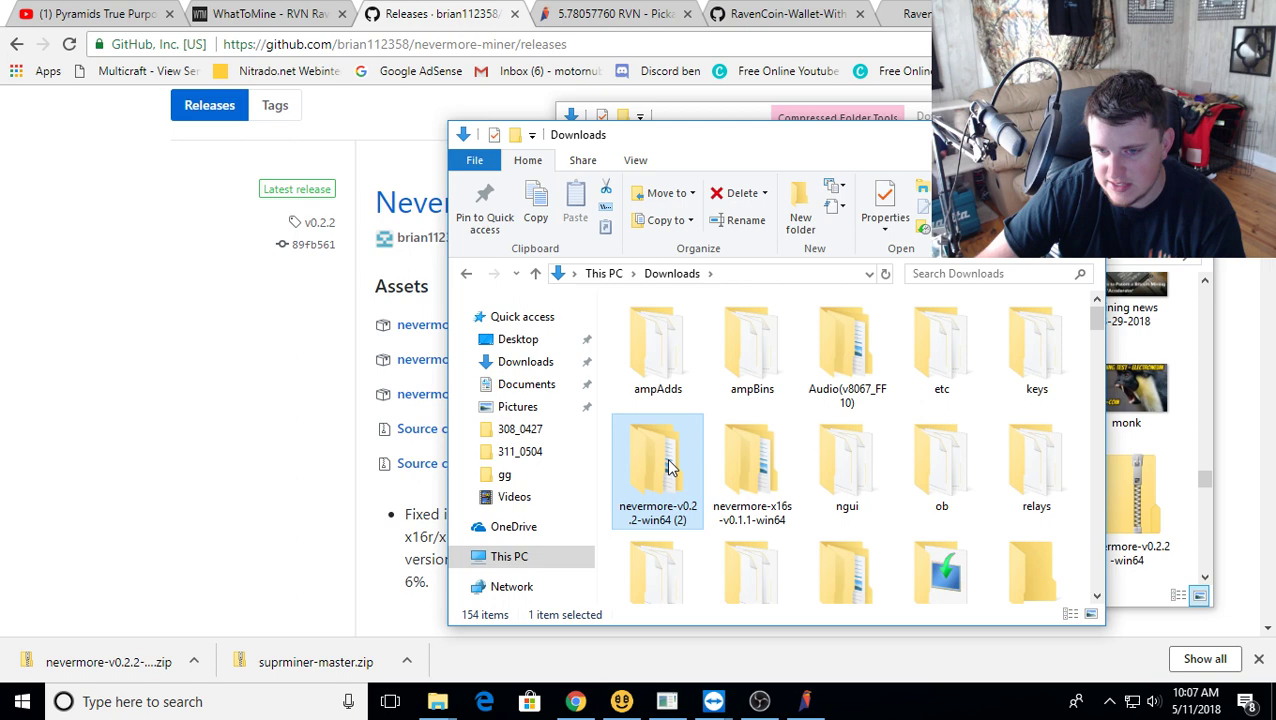
right_click(669, 465)
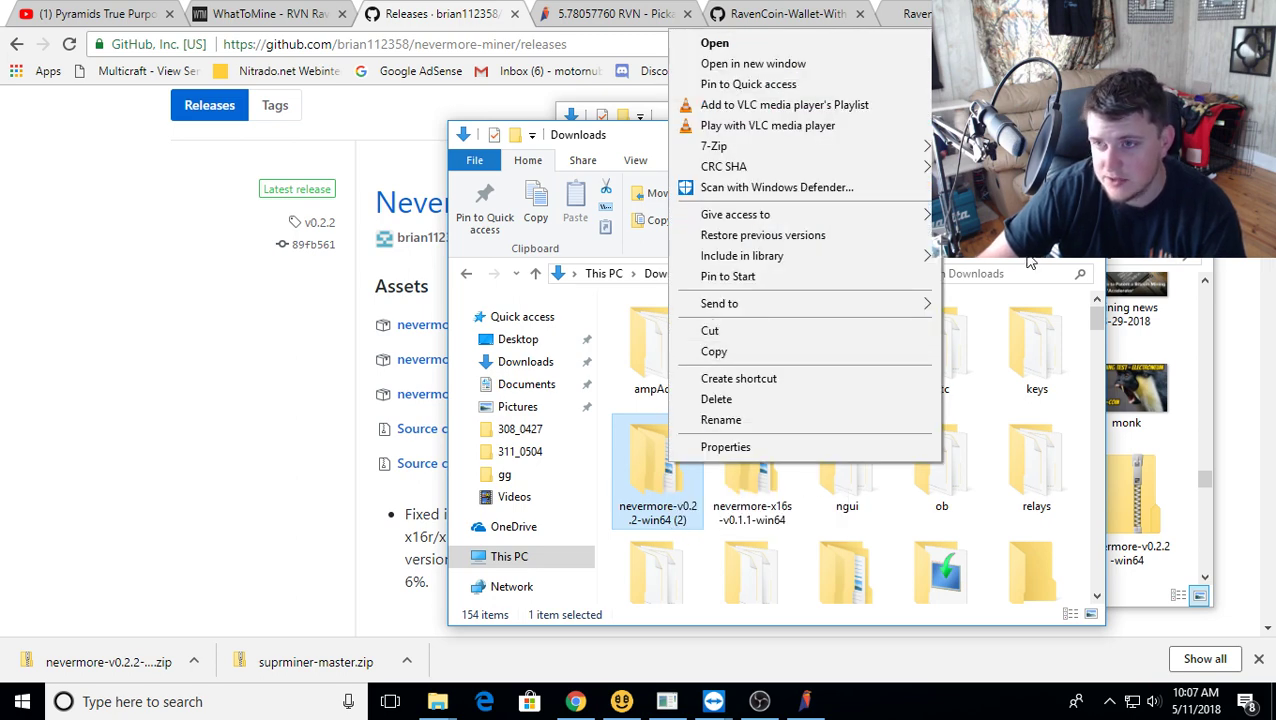
key("Escape")
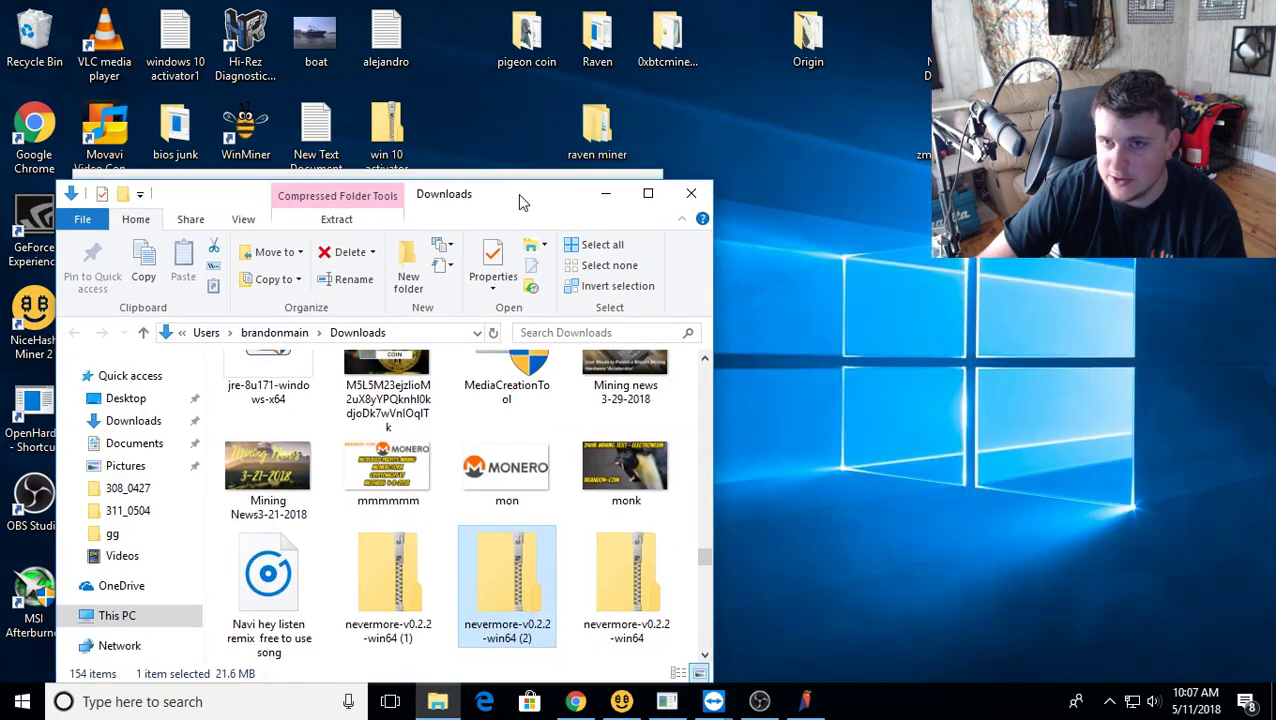
Move the raven miner folder lower on the desktop and close the Downloads window
left_click(597, 40)
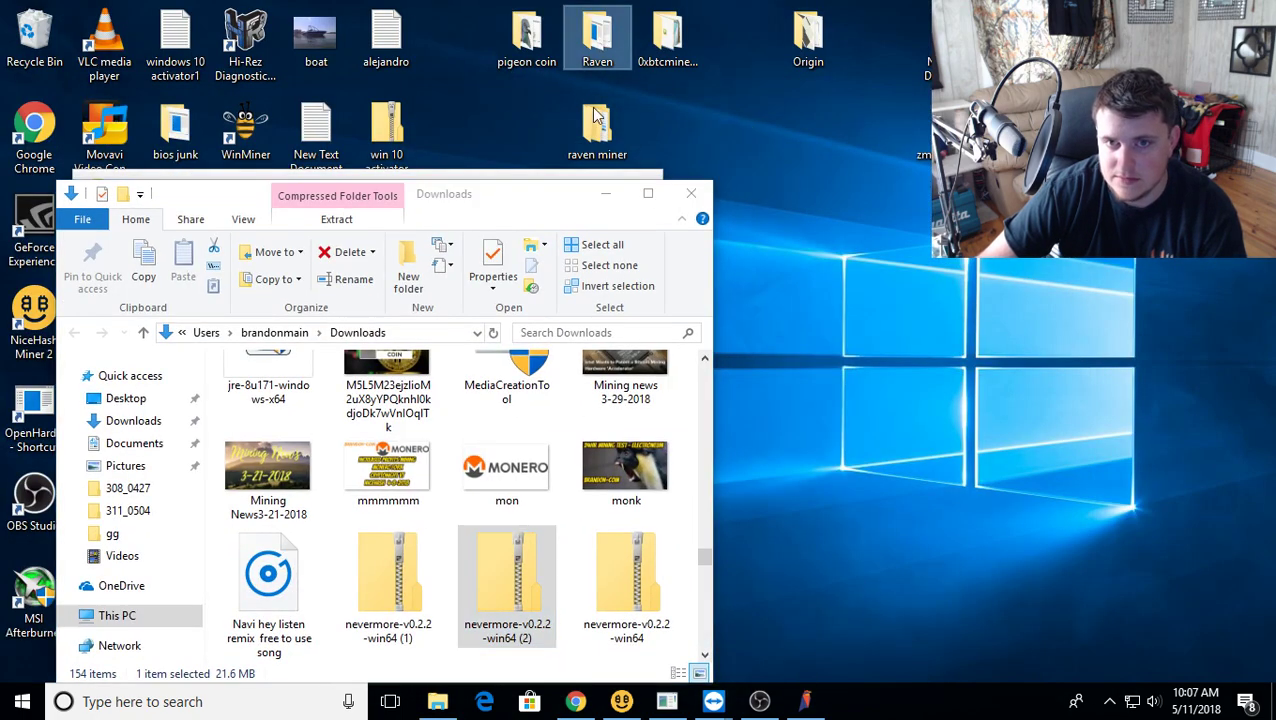
left_click(630, 143)
mouse_move(630, 143)
left_mouse_down()
mouse_move(840, 175)
mouse_move(885, 305)
mouse_move(830, 300)
mouse_move(830, 531)
mouse_move(832, 510)
mouse_move(752, 534)
mouse_move(778, 583)
left_mouse_up()
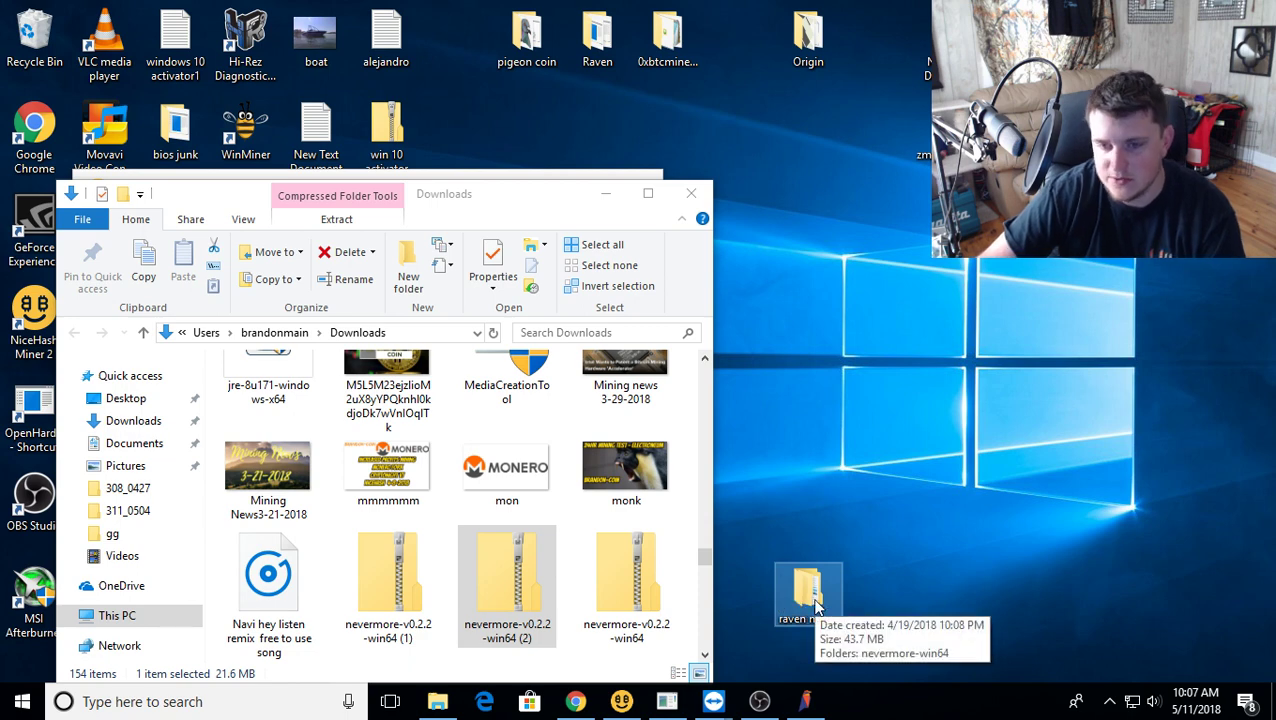
left_click(689, 193)
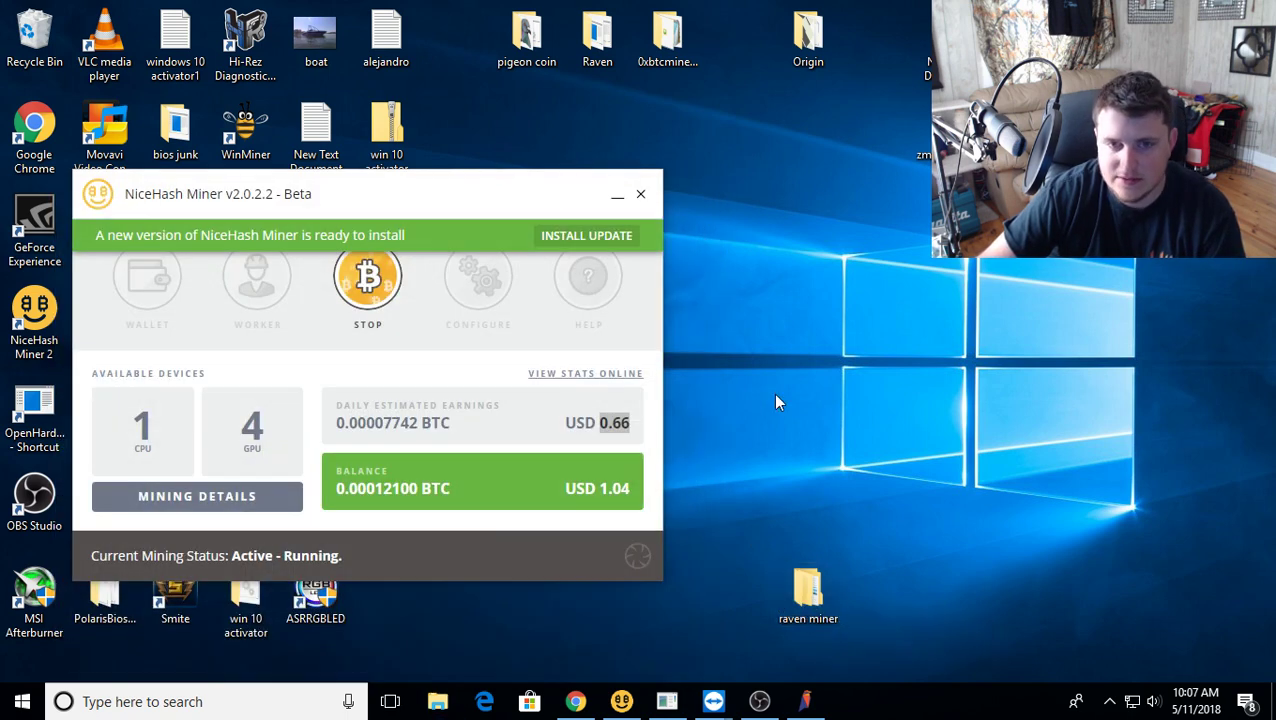
Open raven miner > nevermore-win64 and select the example batch file
double_click(806, 595)
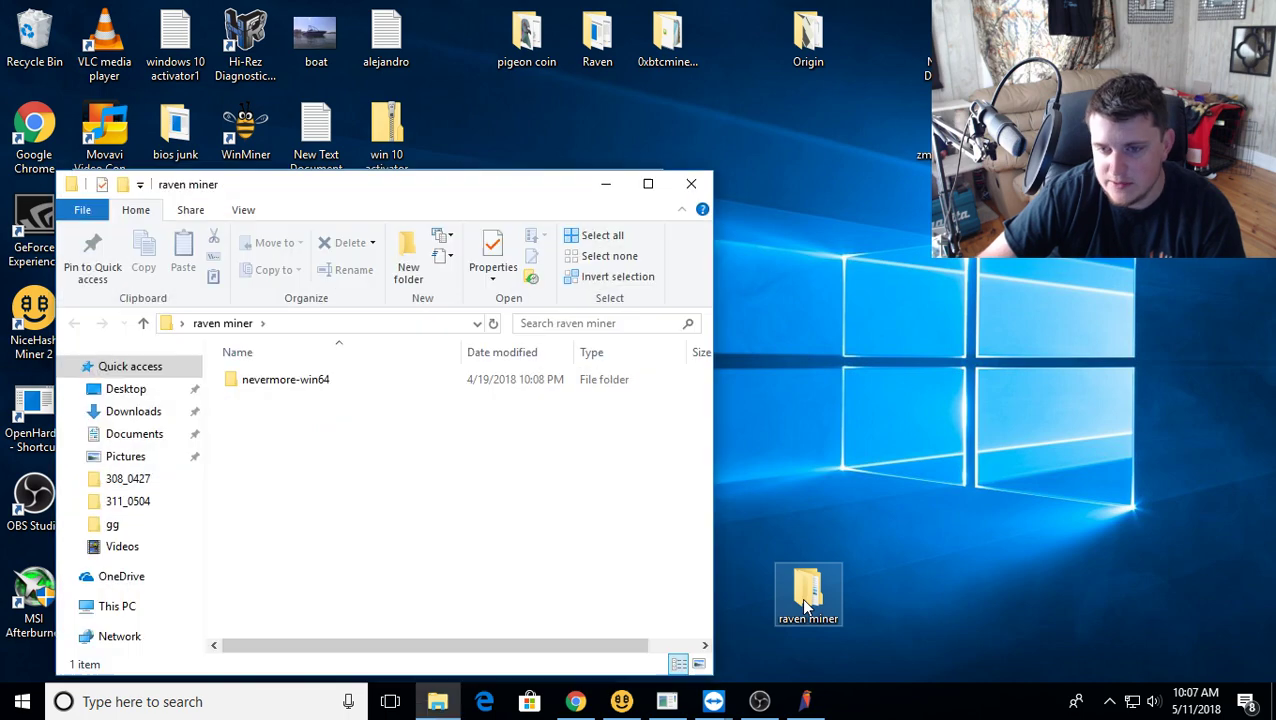
double_click(338, 390)
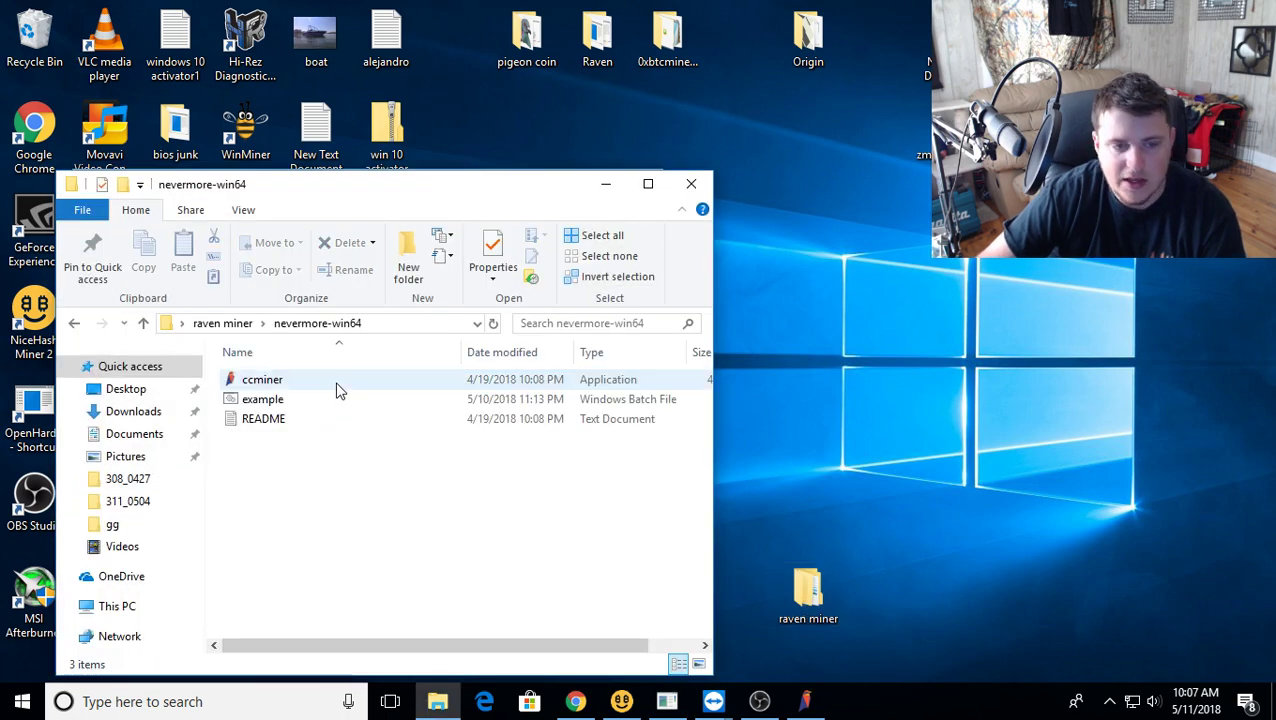
left_click(298, 401)
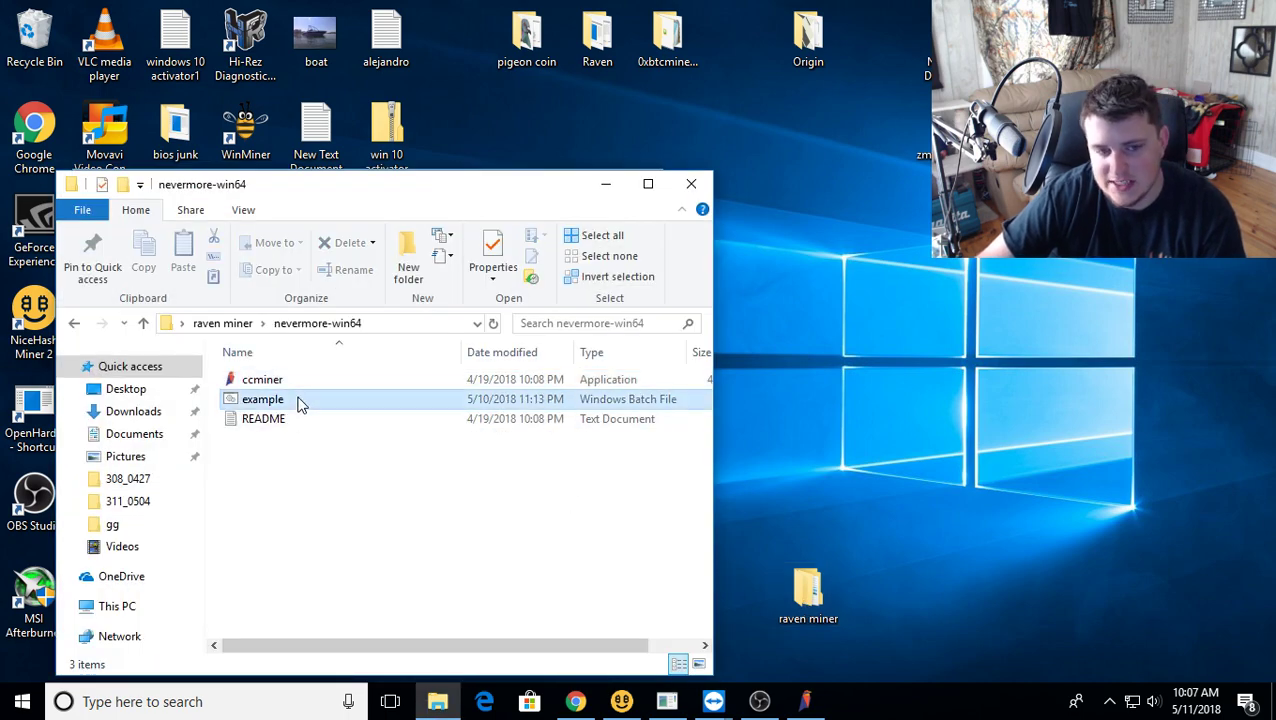
Open the example batch file in Notepad for editing
right_click(303, 404)
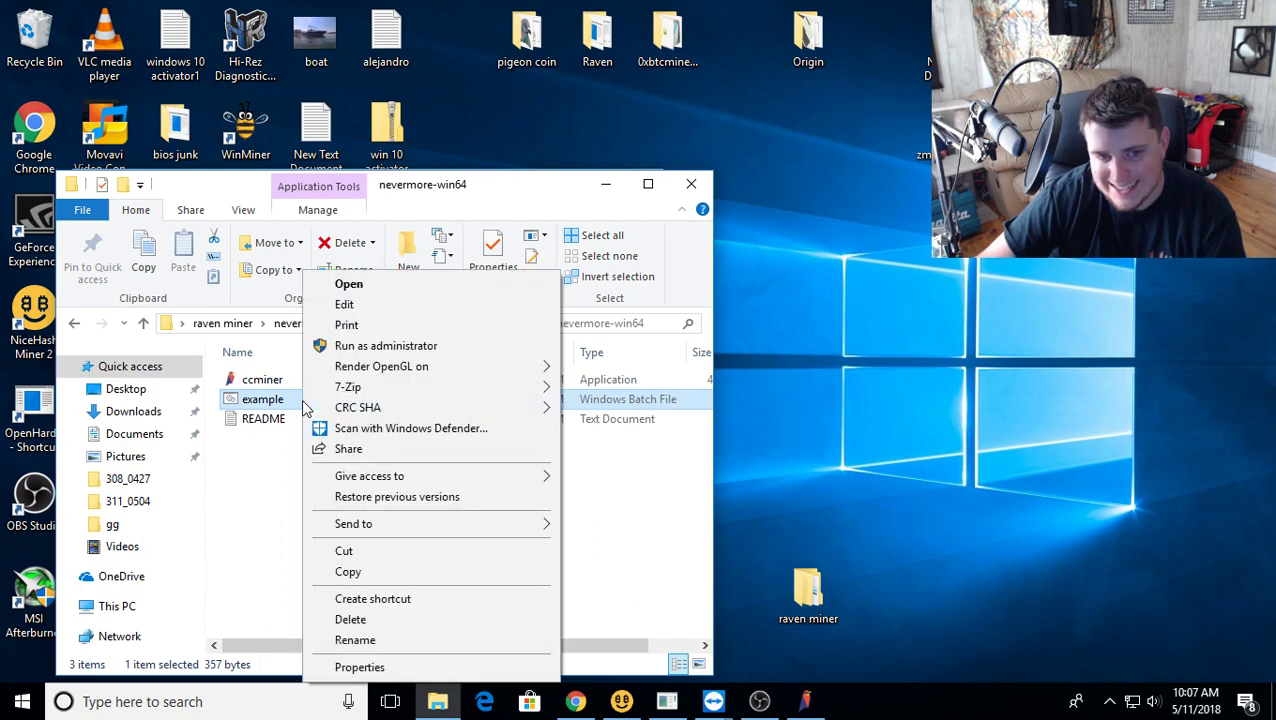
left_click(345, 304)
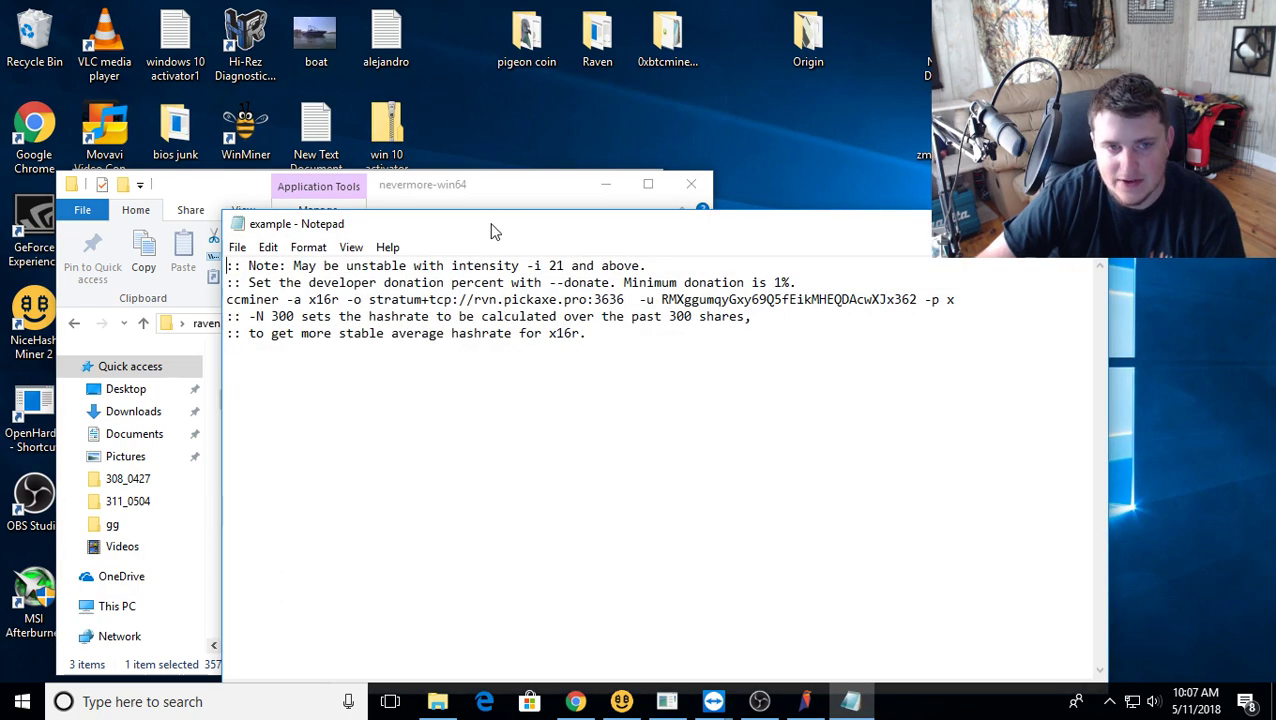
mouse_move(491, 231)
left_mouse_down()
mouse_move(312, 338)
mouse_move(337, 340)
left_mouse_up()
Highlight the wallet address after -u in the x16r rvn.pickaxe.pro:3636 ccminer command
left_click(75, 408)
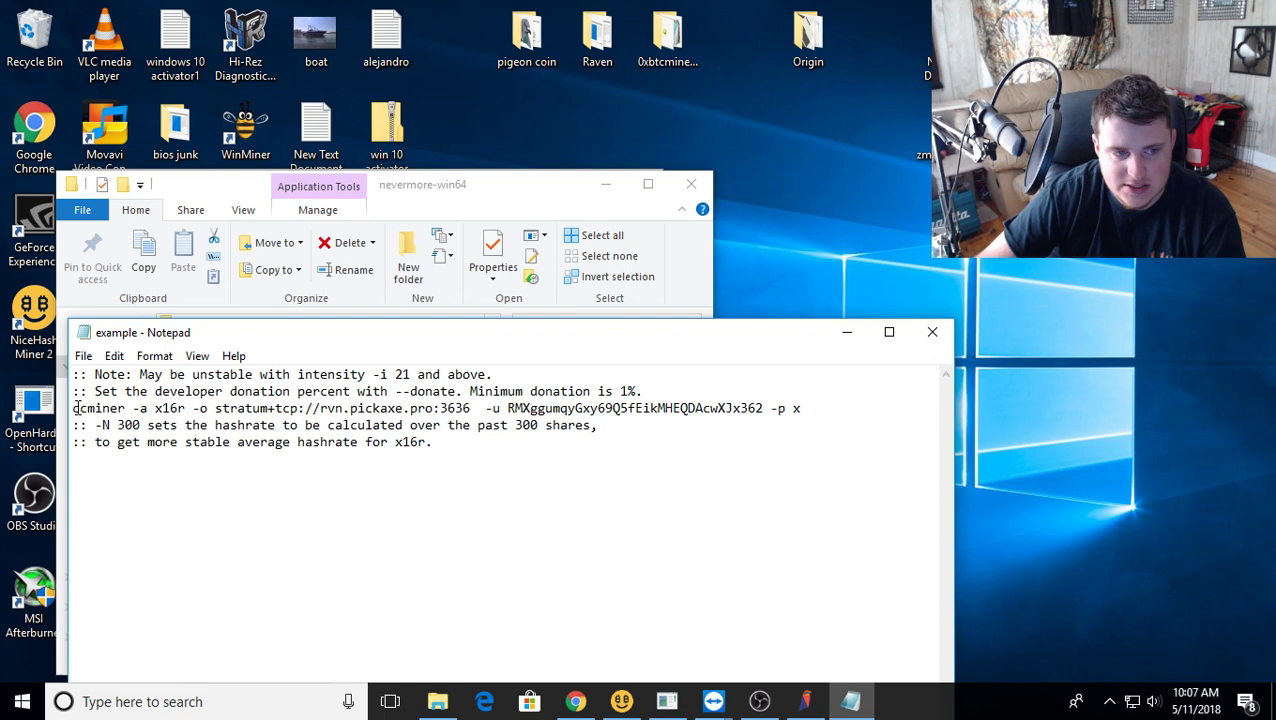
mouse_move(72, 408)
left_mouse_down()
mouse_move(744, 420)
mouse_move(799, 409)
left_mouse_up()
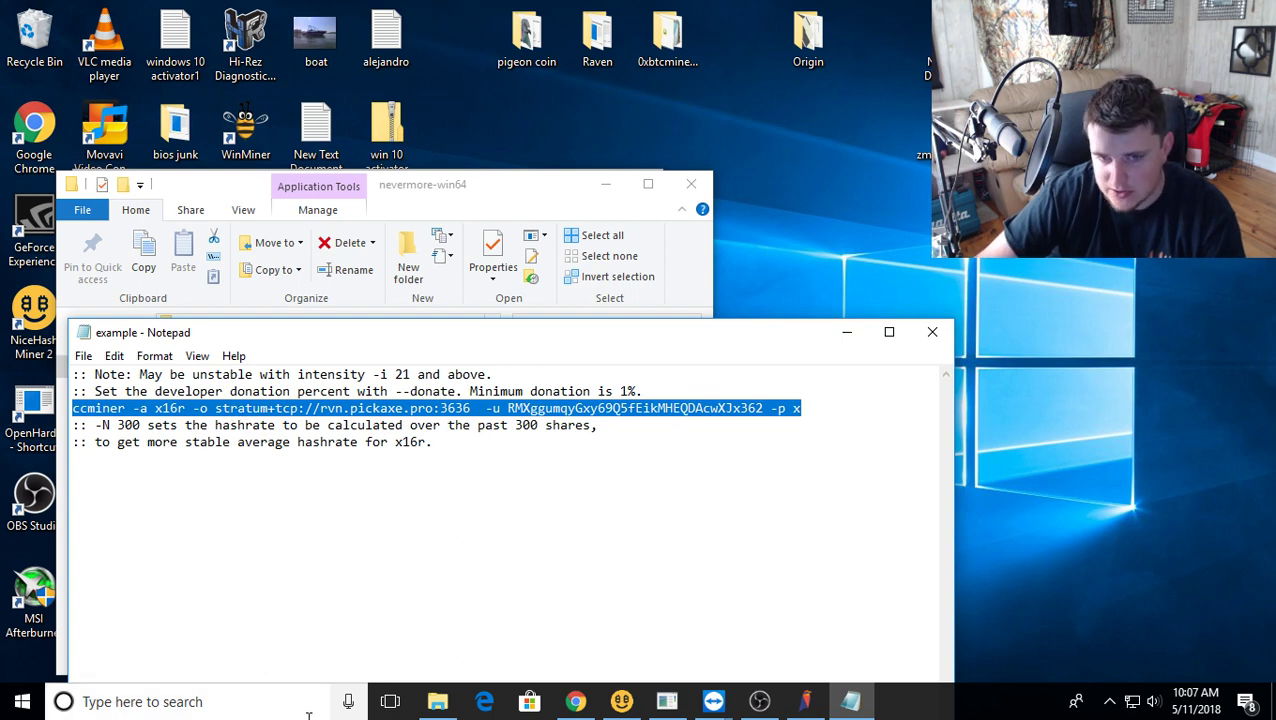
left_click(526, 408)
left_click_drag(510, 408, 765, 412)
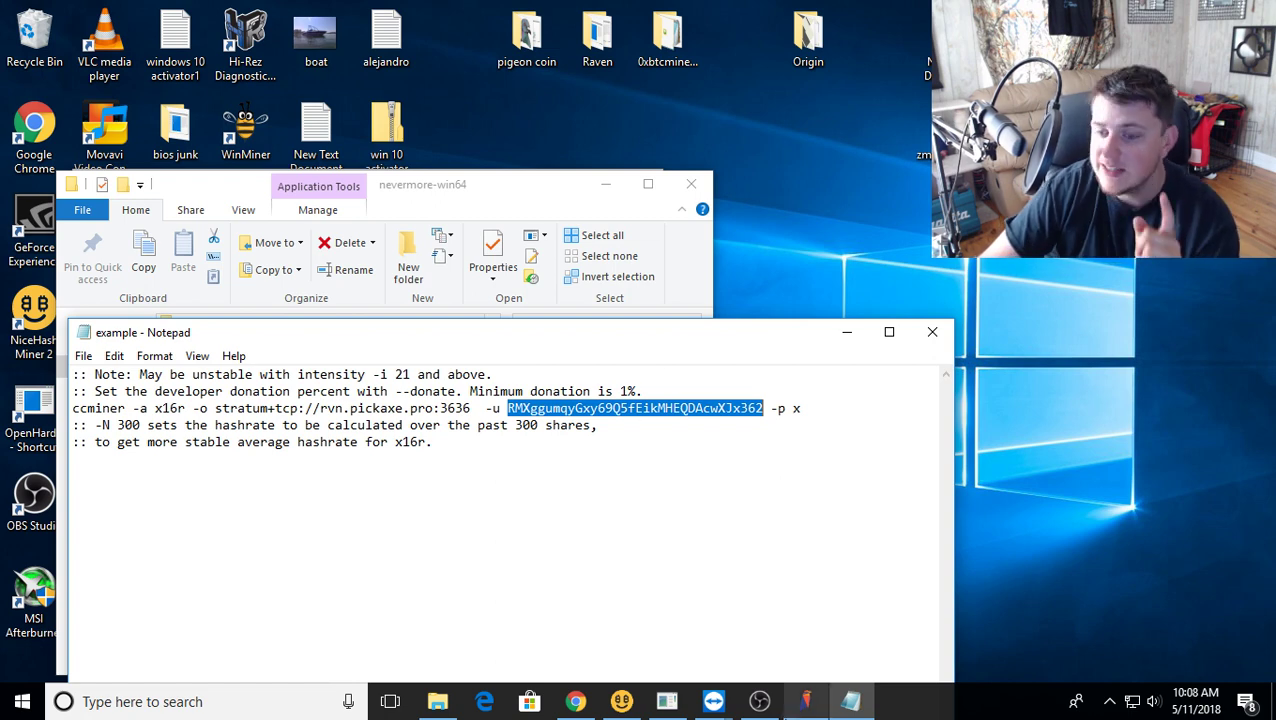
left_click(808, 703)
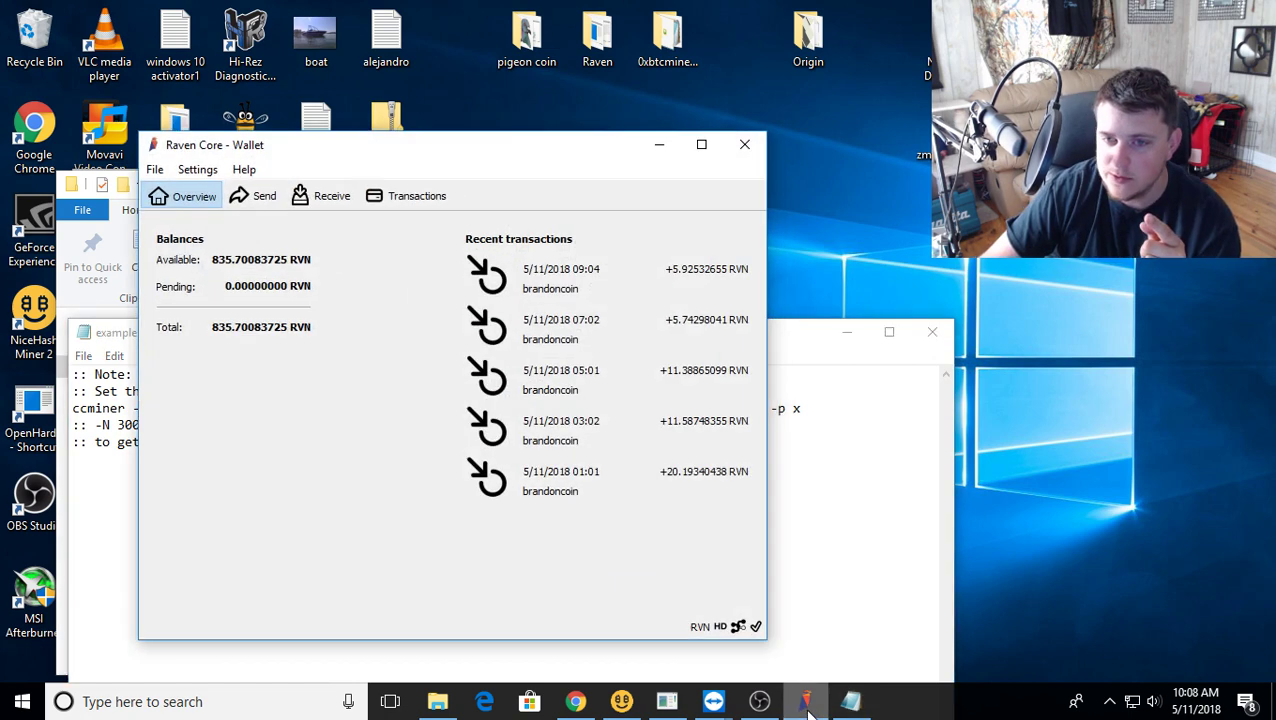
Compare the wallet's receiving address with the batch file, then close Raven Core Wallet
left_click(155, 169)
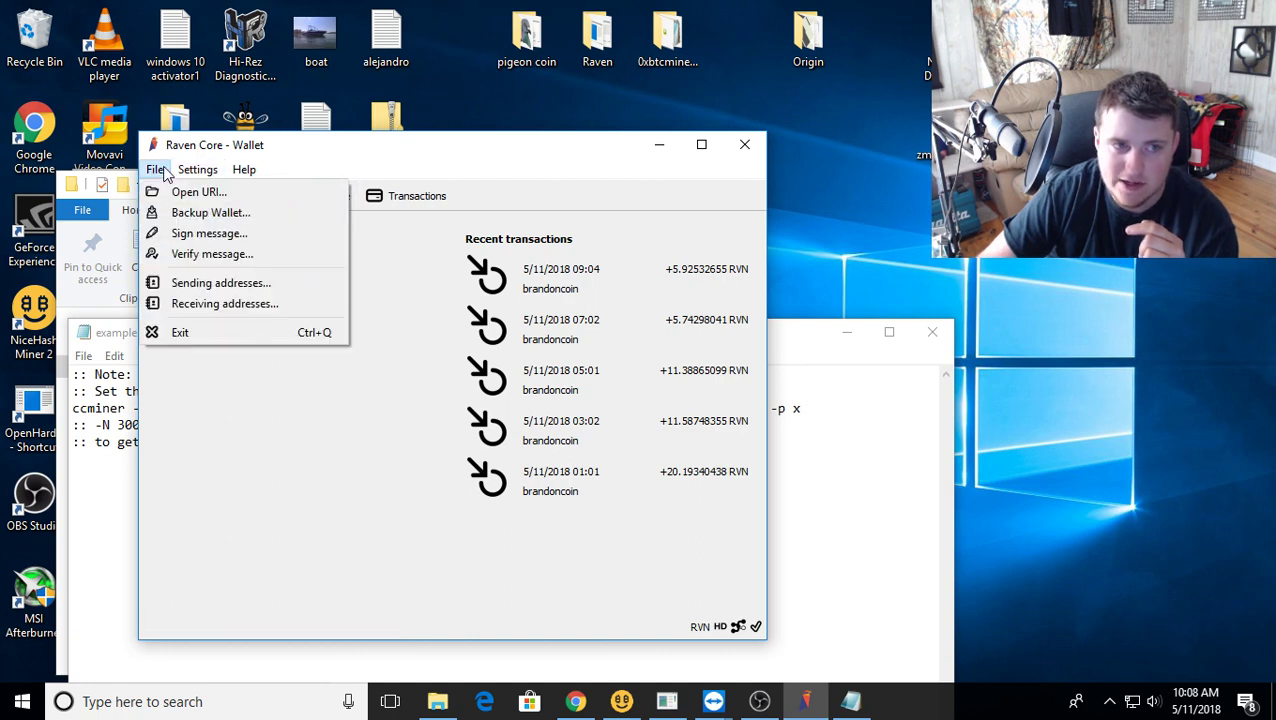
left_click(210, 303)
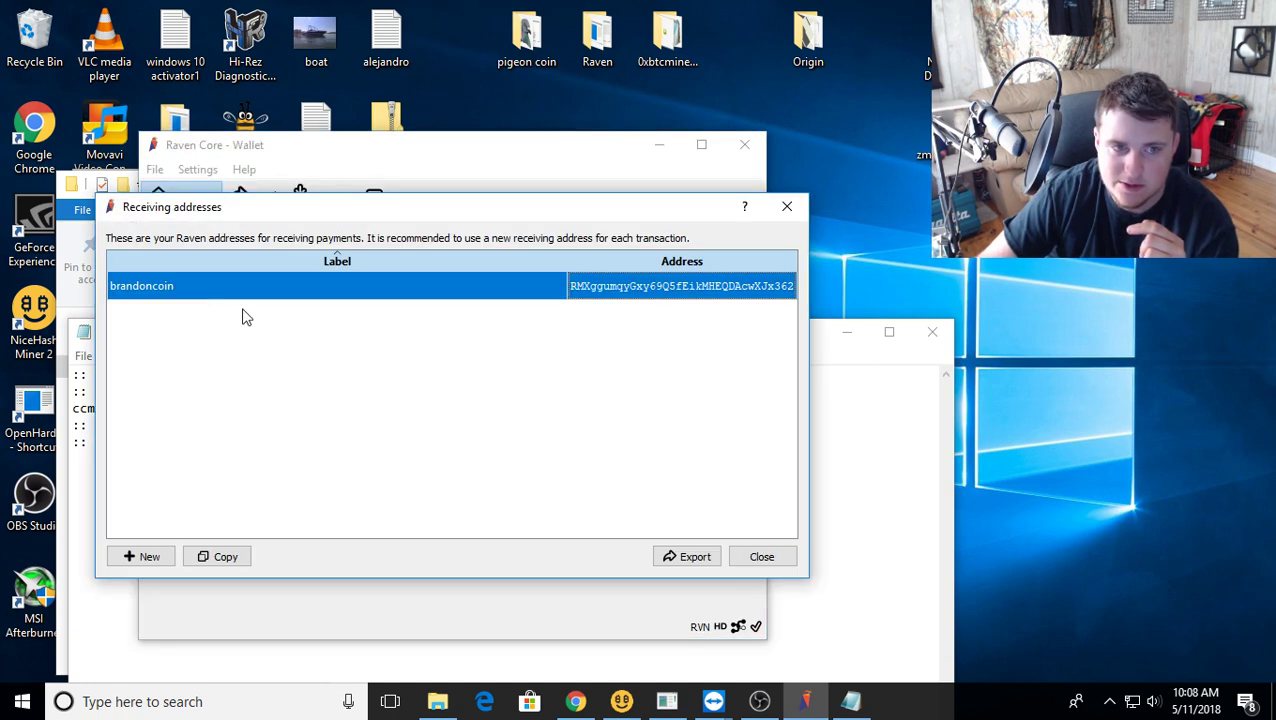
left_click(787, 206)
left_click(744, 144)
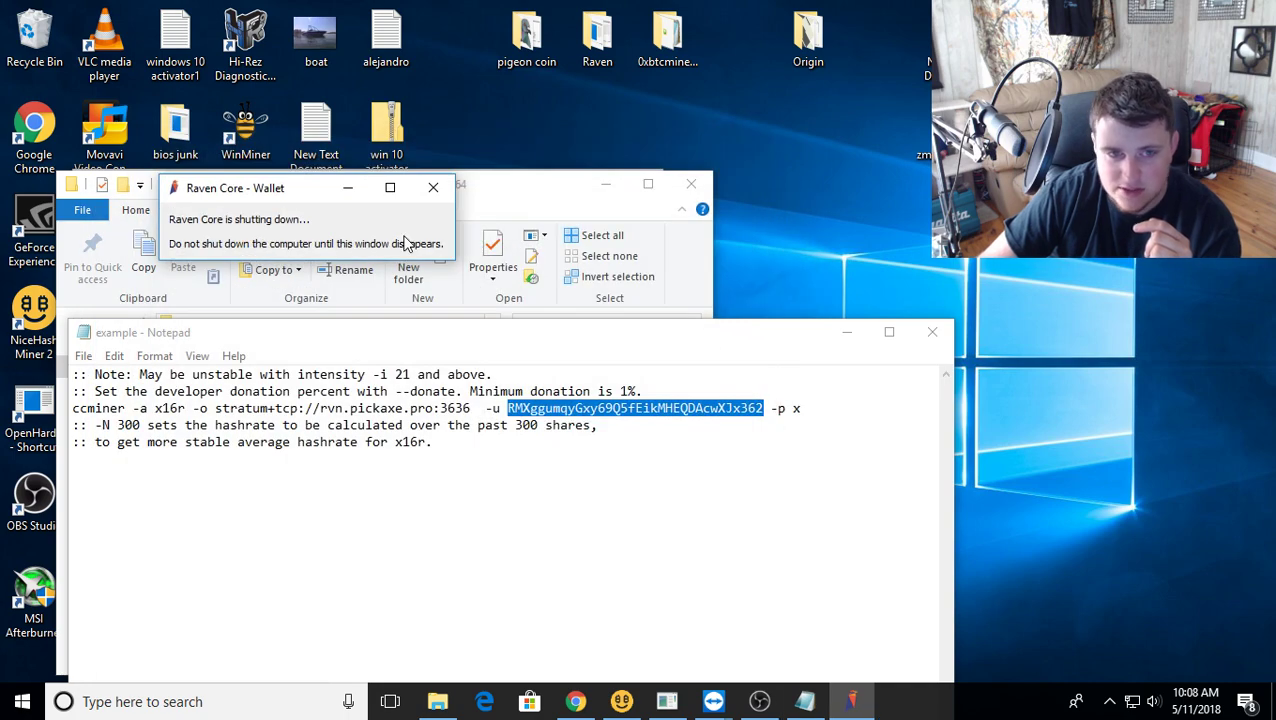
Exit Notepad and select the ccminer file in nevermore-win64
left_click(640, 465)
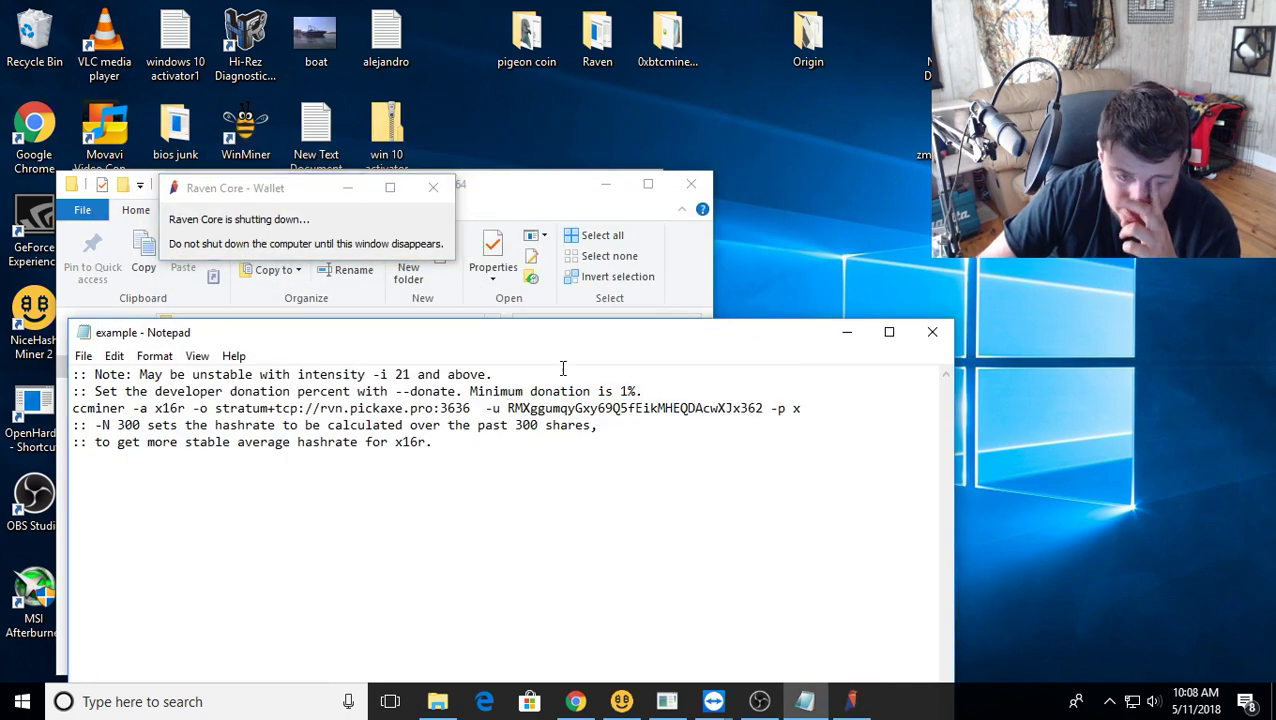
left_click(83, 356)
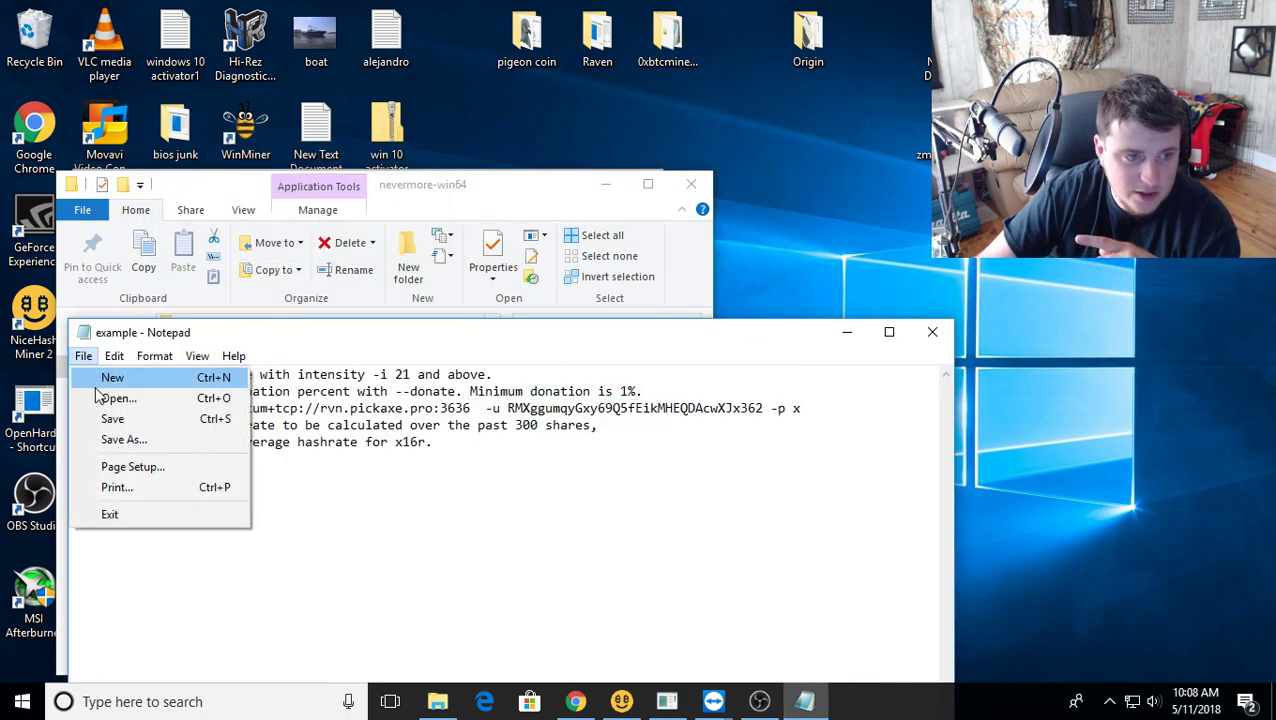
left_click(934, 332)
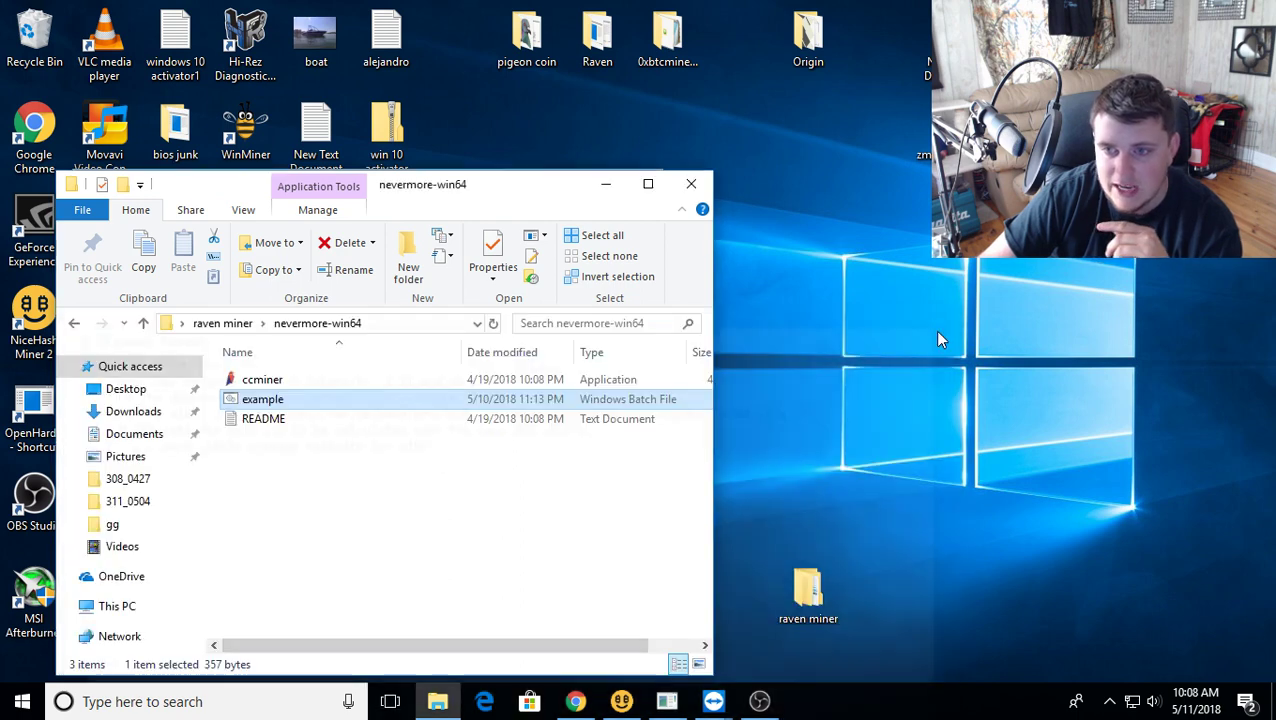
left_click(283, 380)
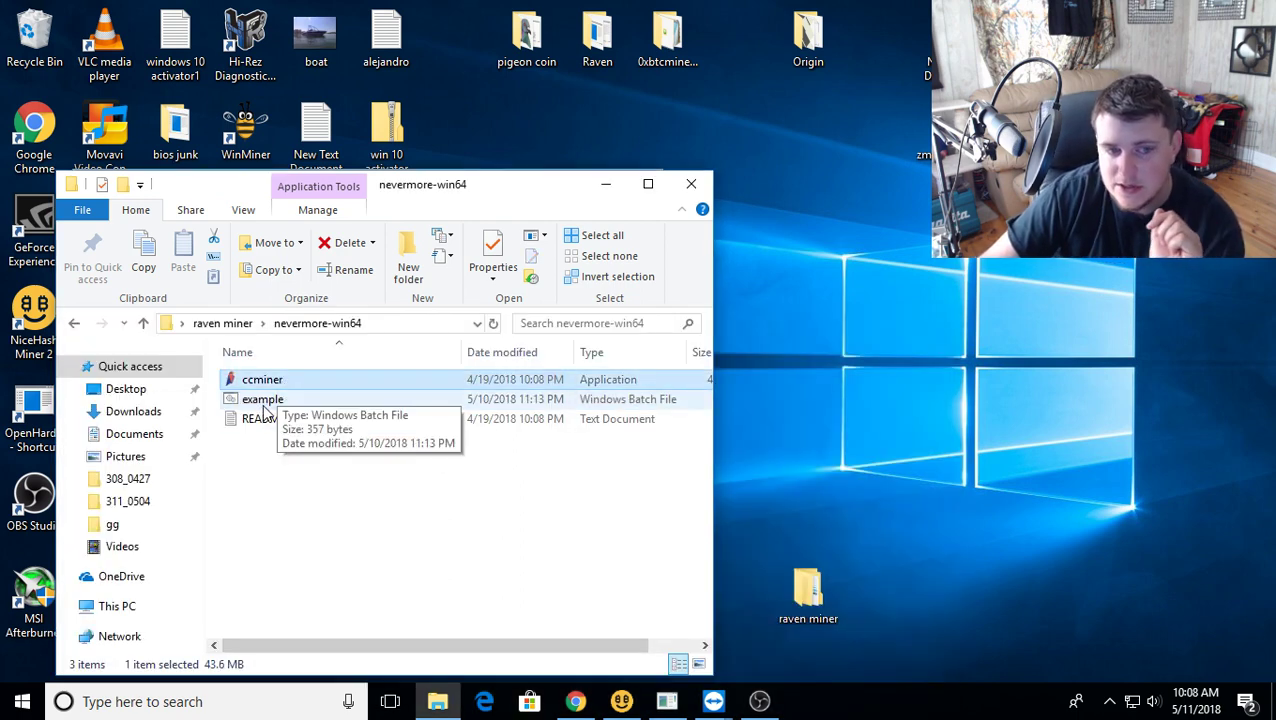
Run example.bat, watch a share get accepted at 7263.30 kH/s, then close ccminer
double_click(289, 395)
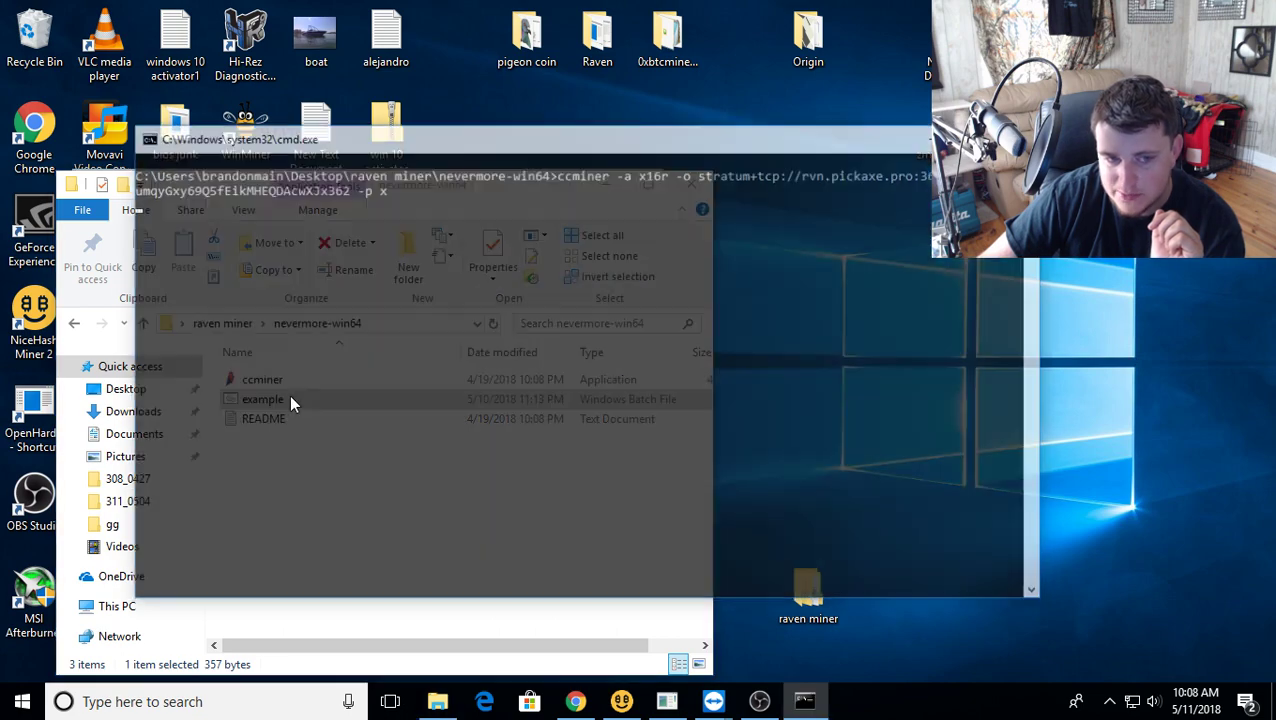
left_click_drag(543, 150, 427, 201)
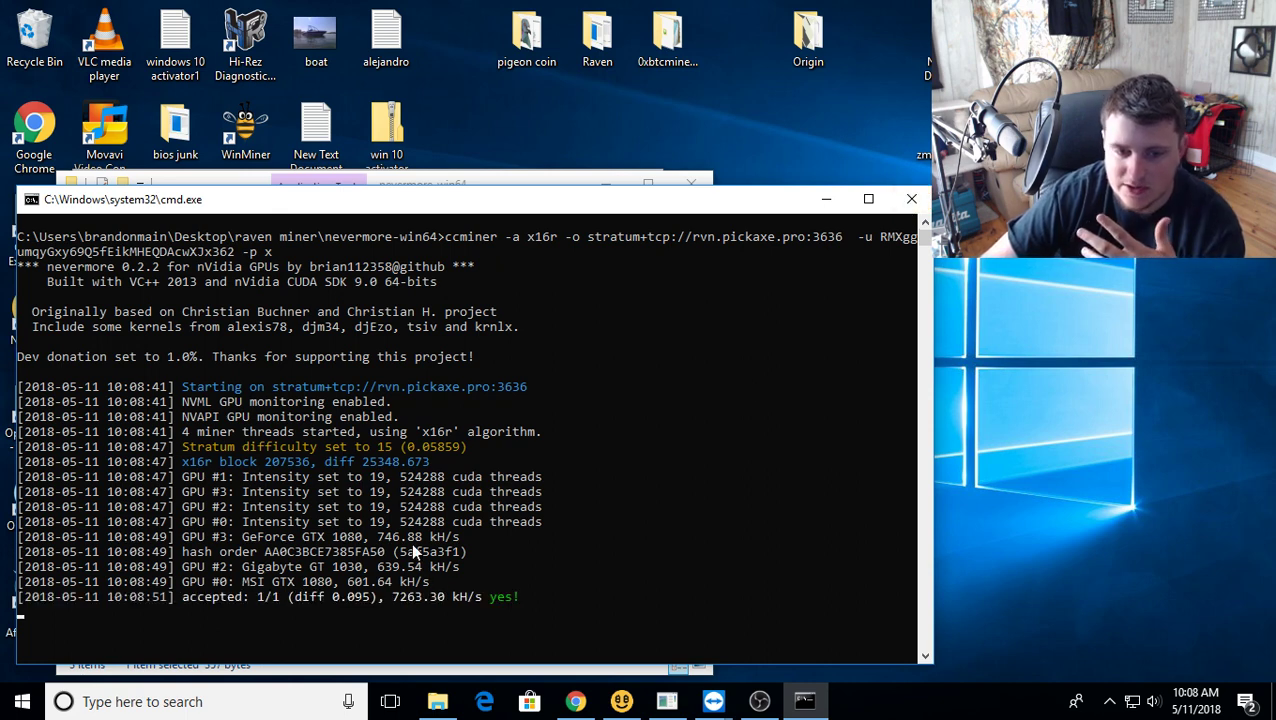
left_click(926, 207)
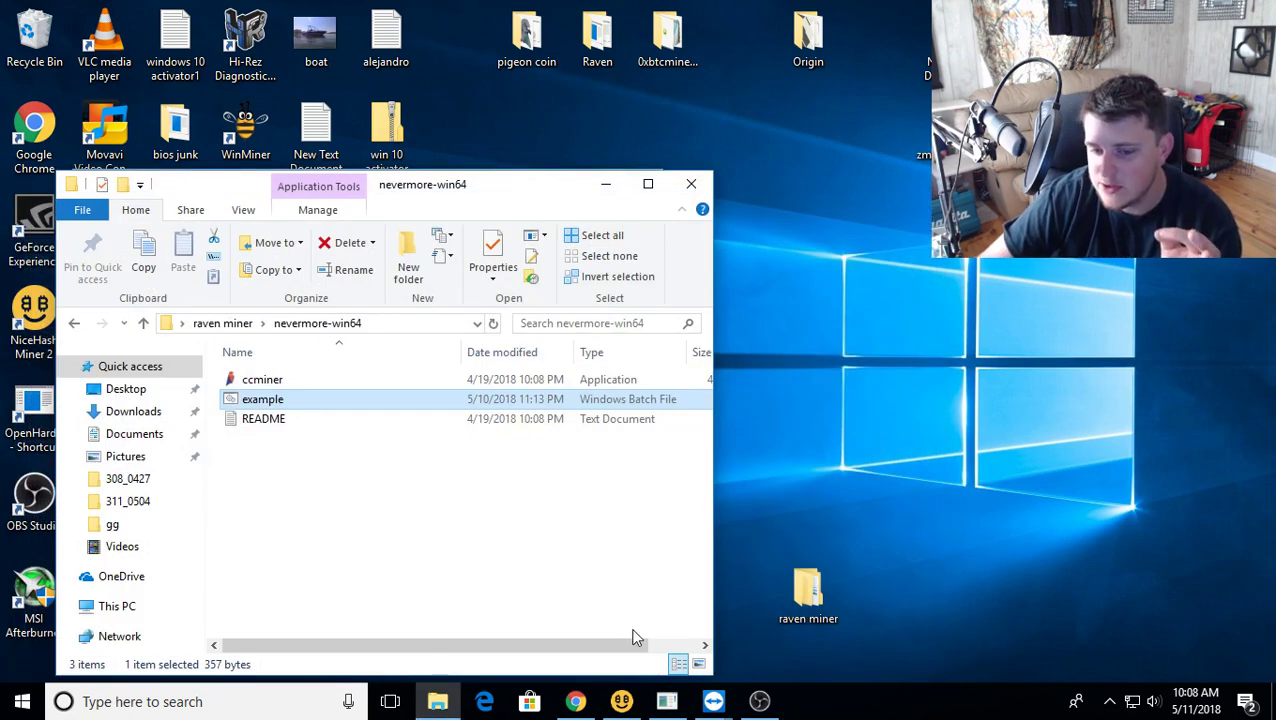
Bring Chrome forward and load the pickaxe.pro pool homepage in a new tab
left_click(576, 702)
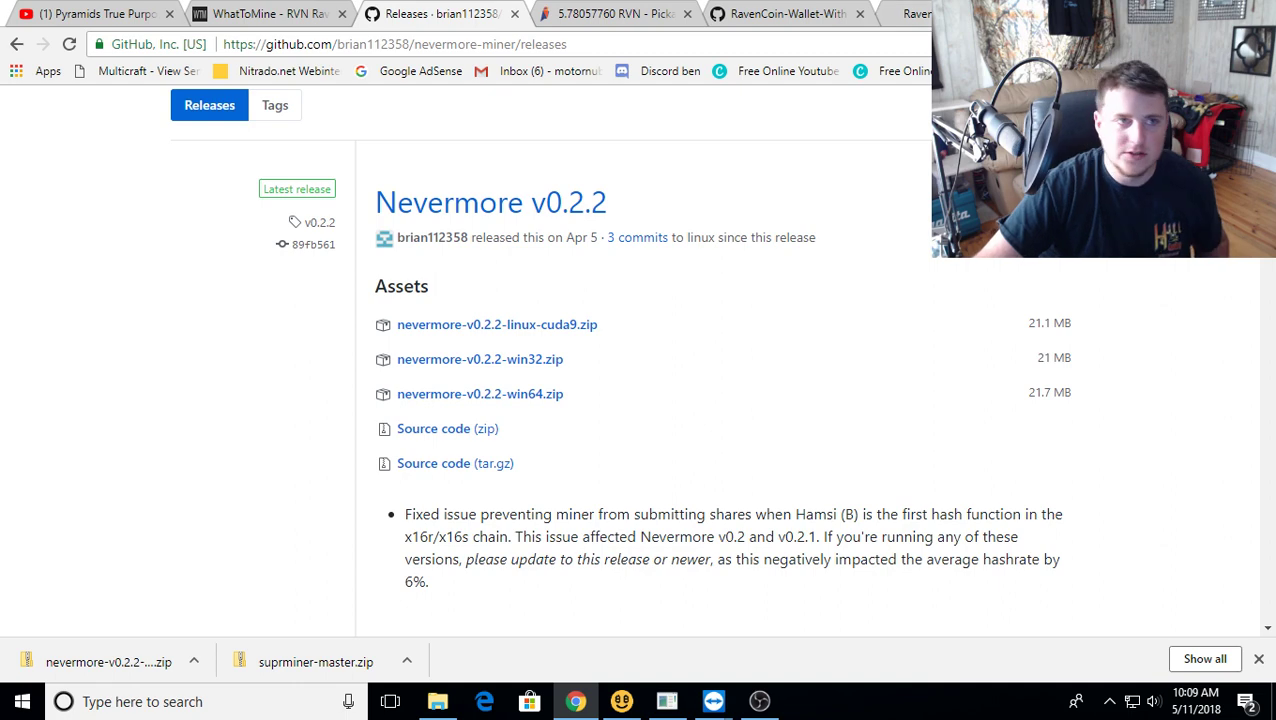
key("ctrl+t")
type("pic")
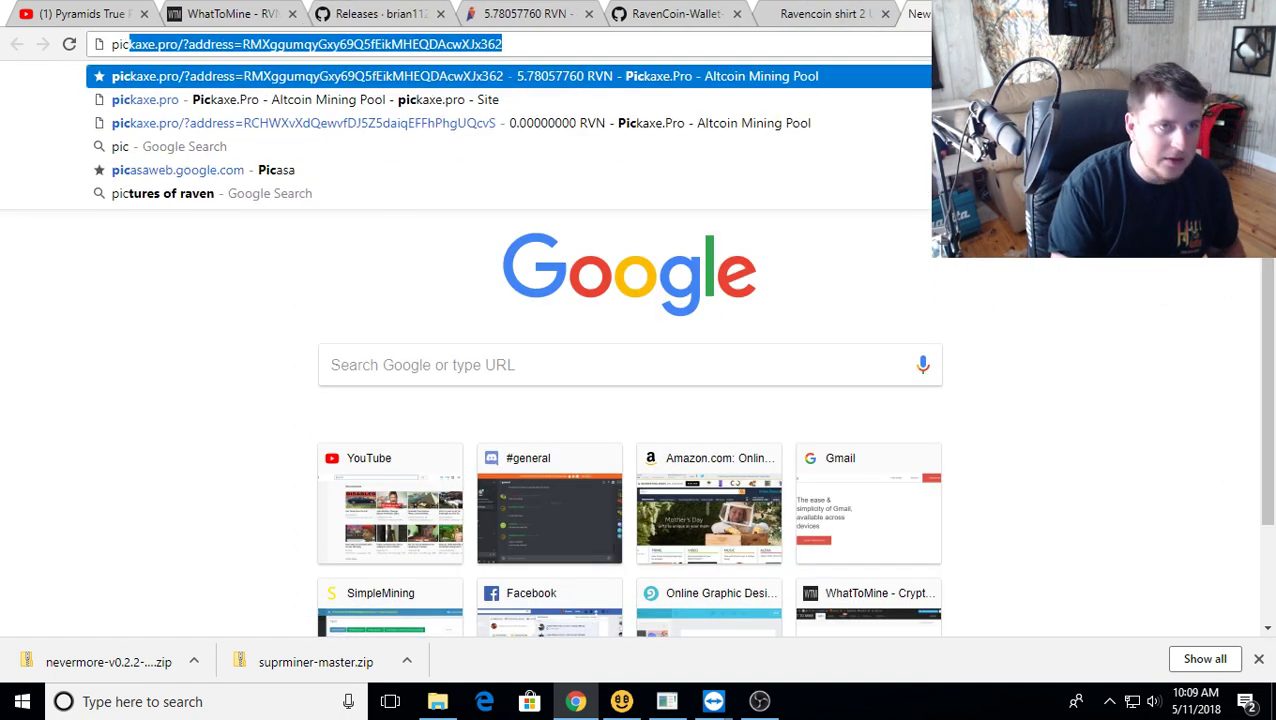
type("k")
key("Down")
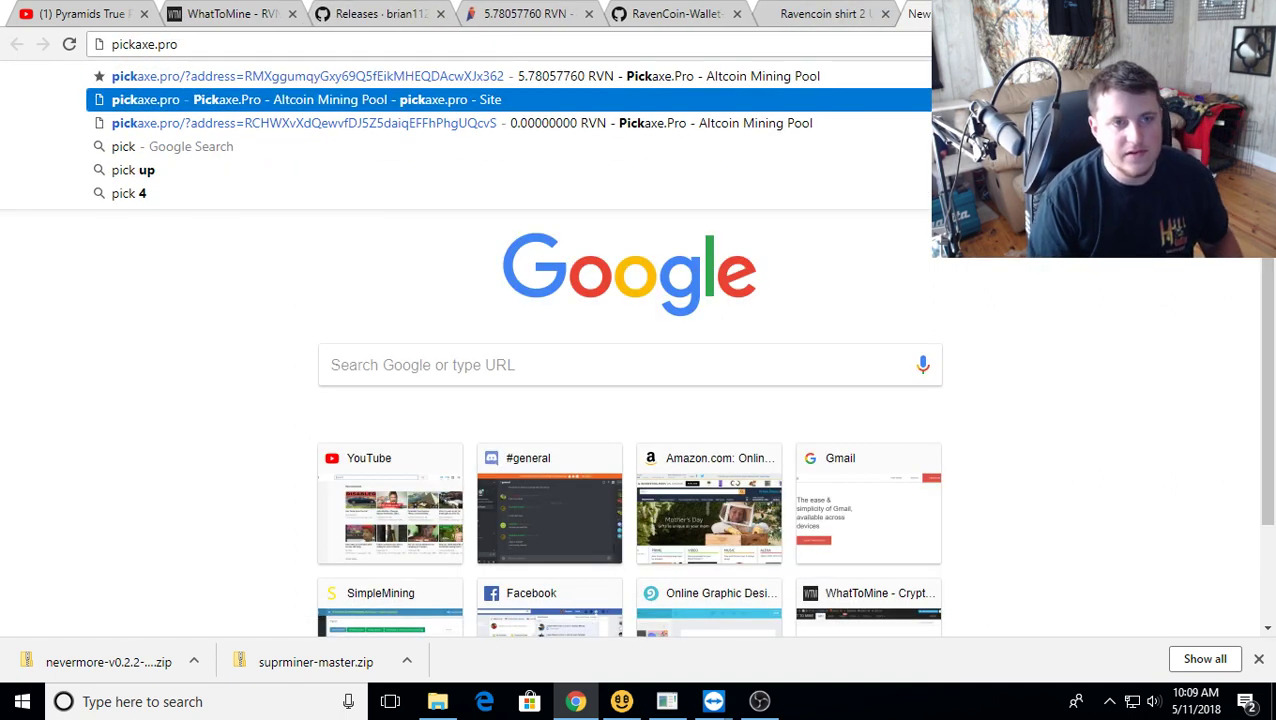
key("Return")
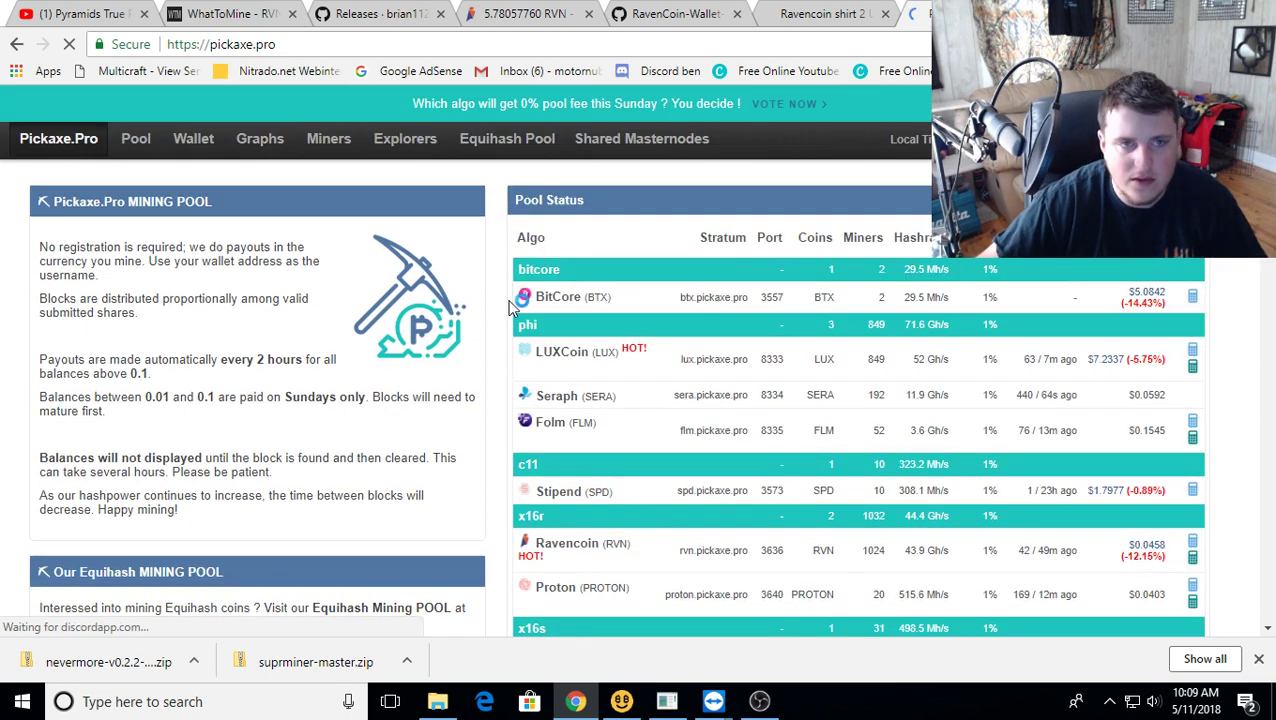
Look over the Wallet page and homepage, then view the pool's Block Explorer list
left_click(201, 142)
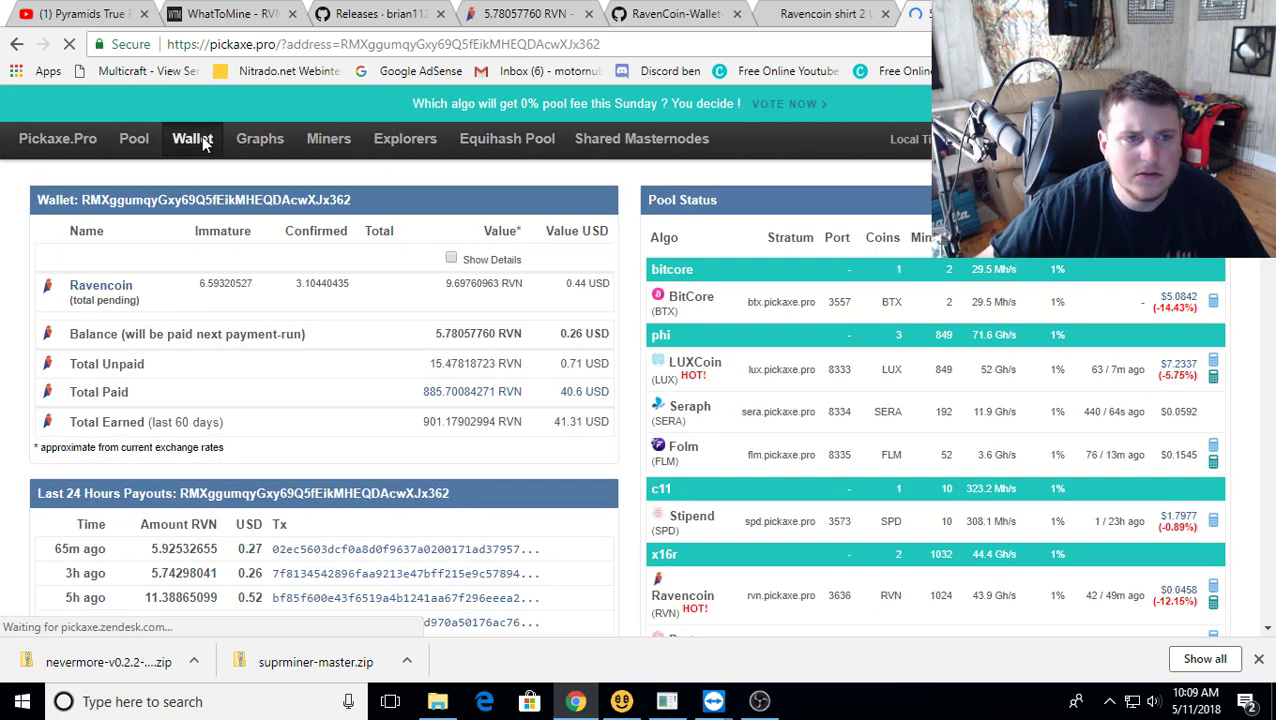
left_click(62, 140)
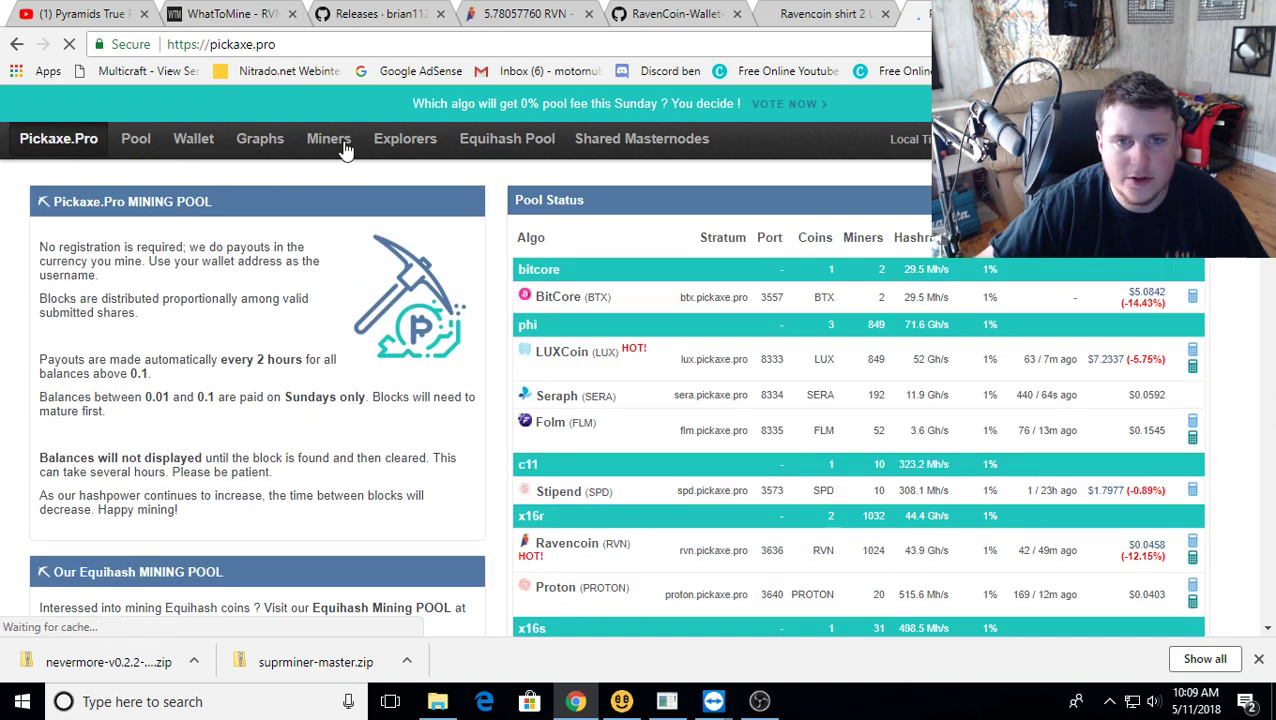
scroll(512, 395, "down", 15)
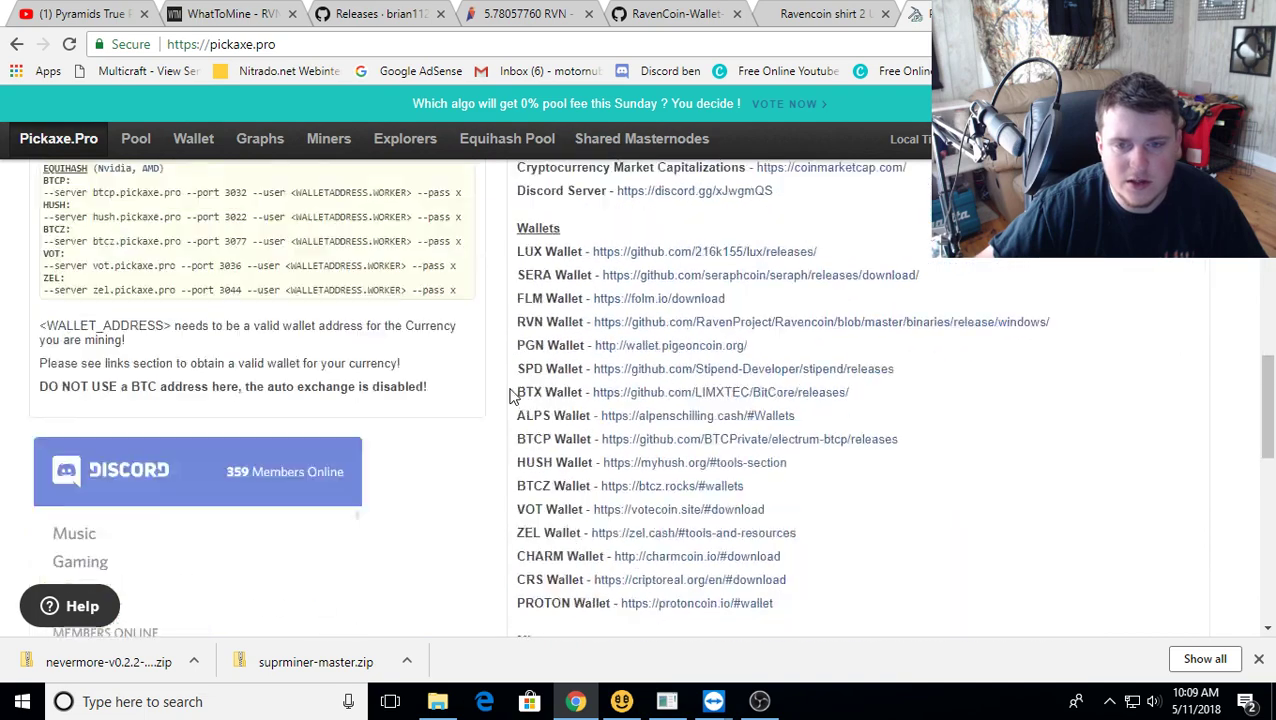
scroll(500, 392, "up", 15)
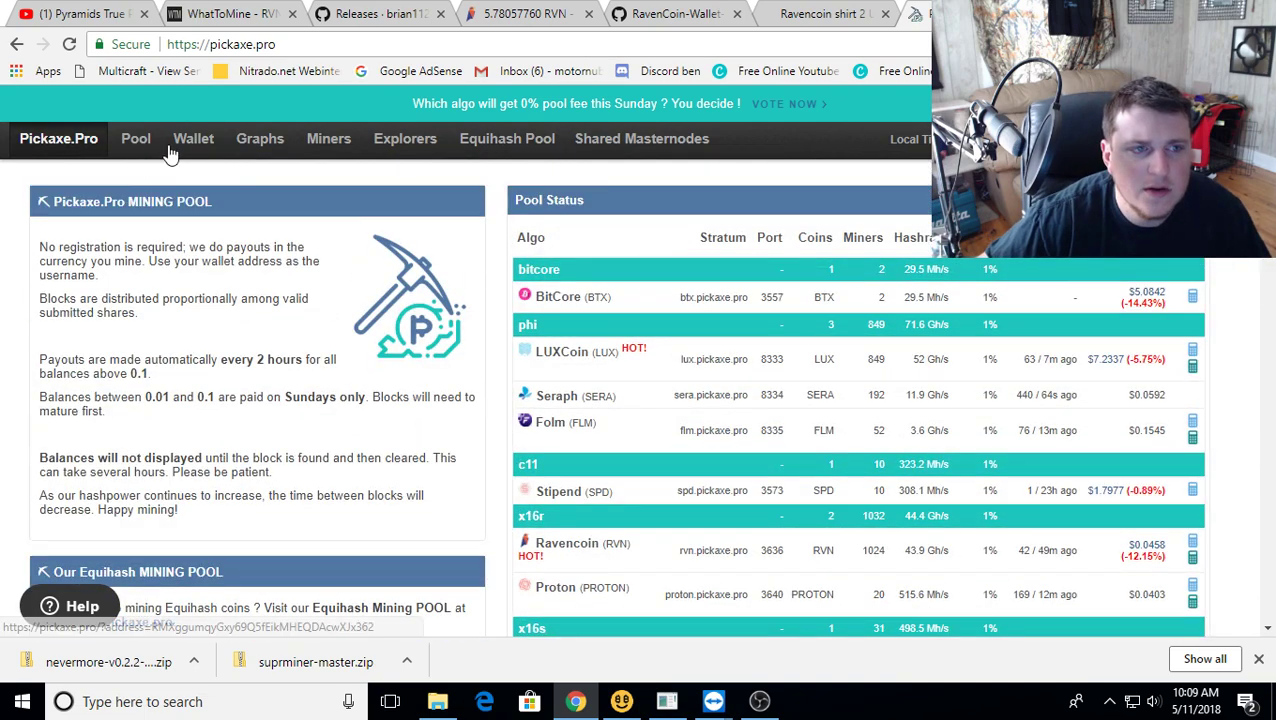
left_click(405, 146)
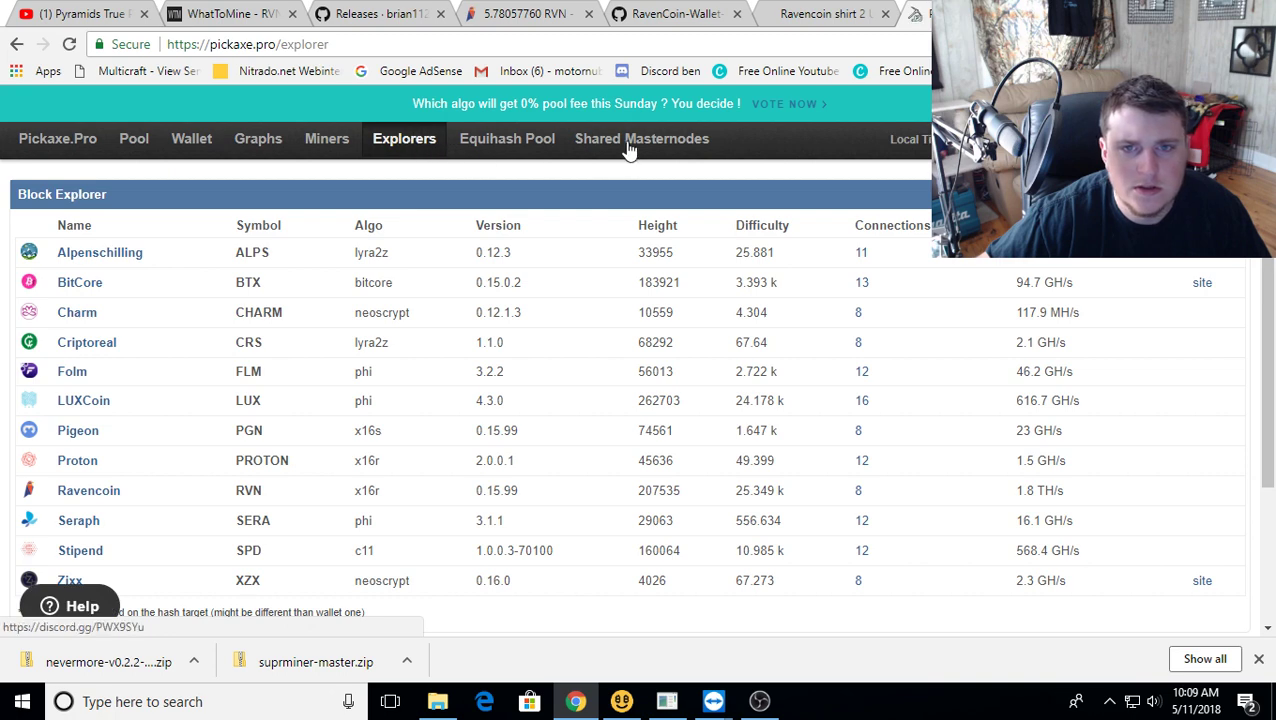
Visit the Miners and Graphs pages, then return to the mining wallet's page and scroll through it
left_click(330, 143)
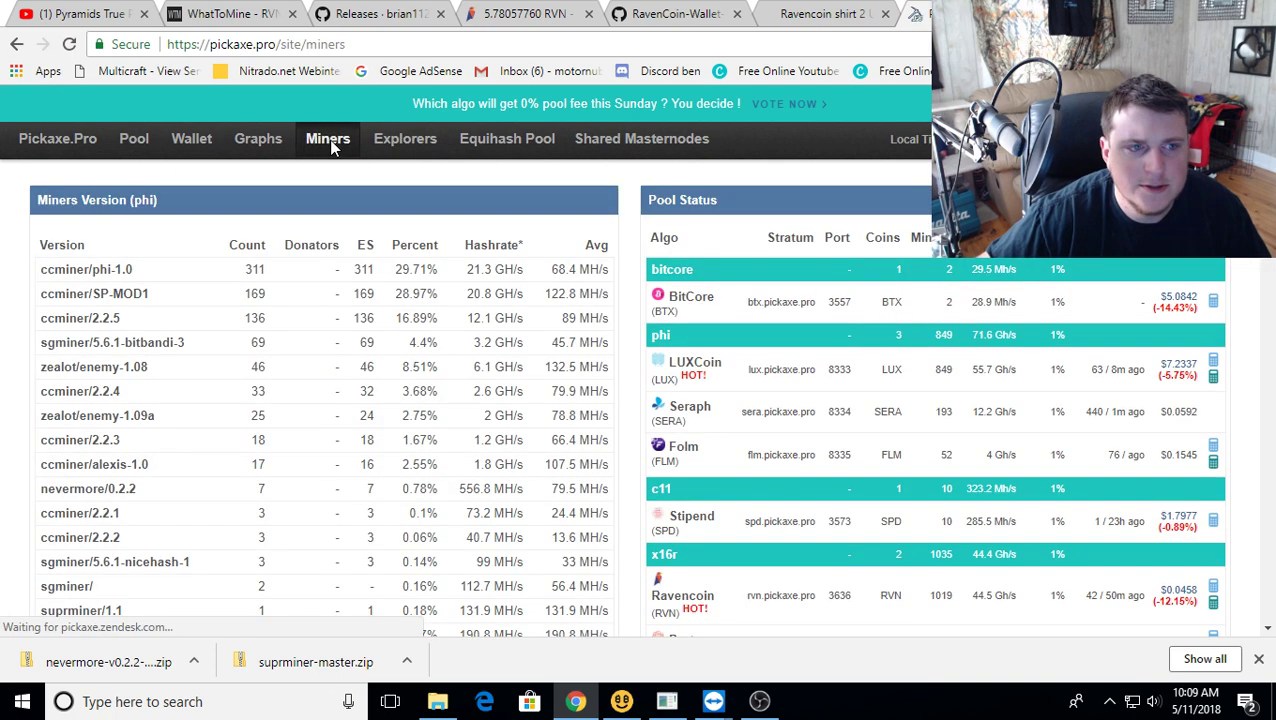
left_click(246, 142)
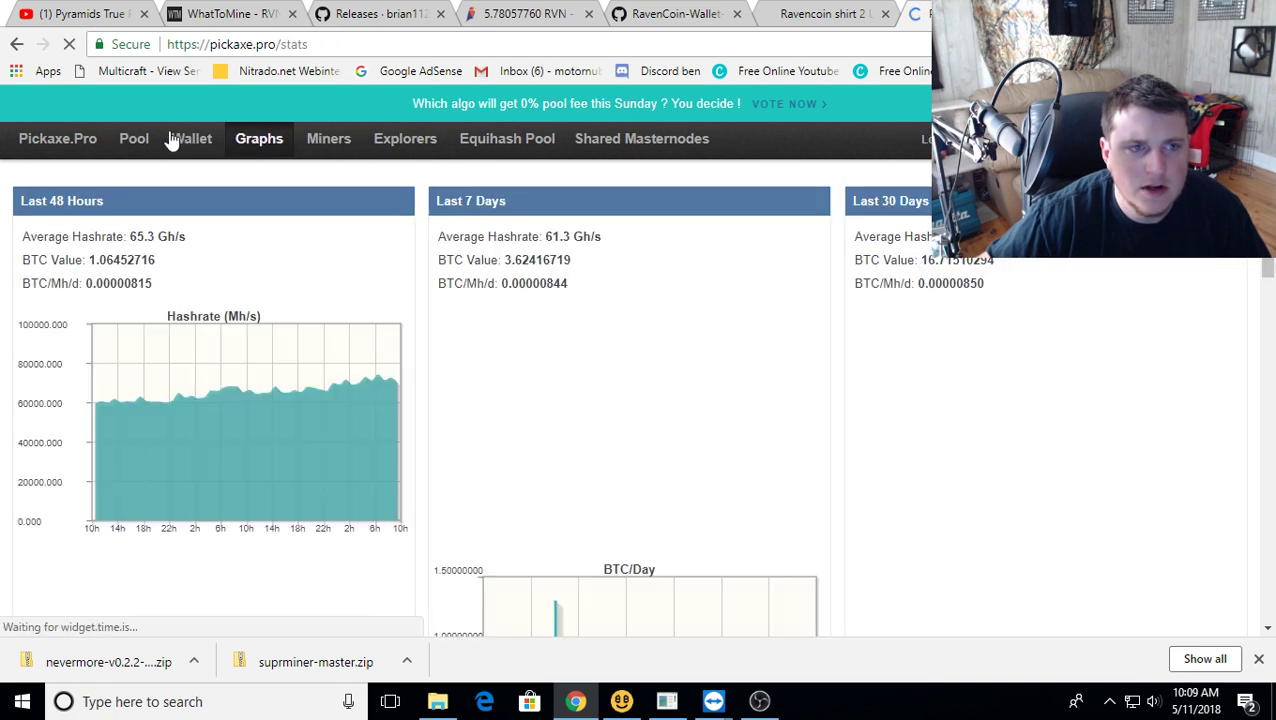
left_click(170, 131)
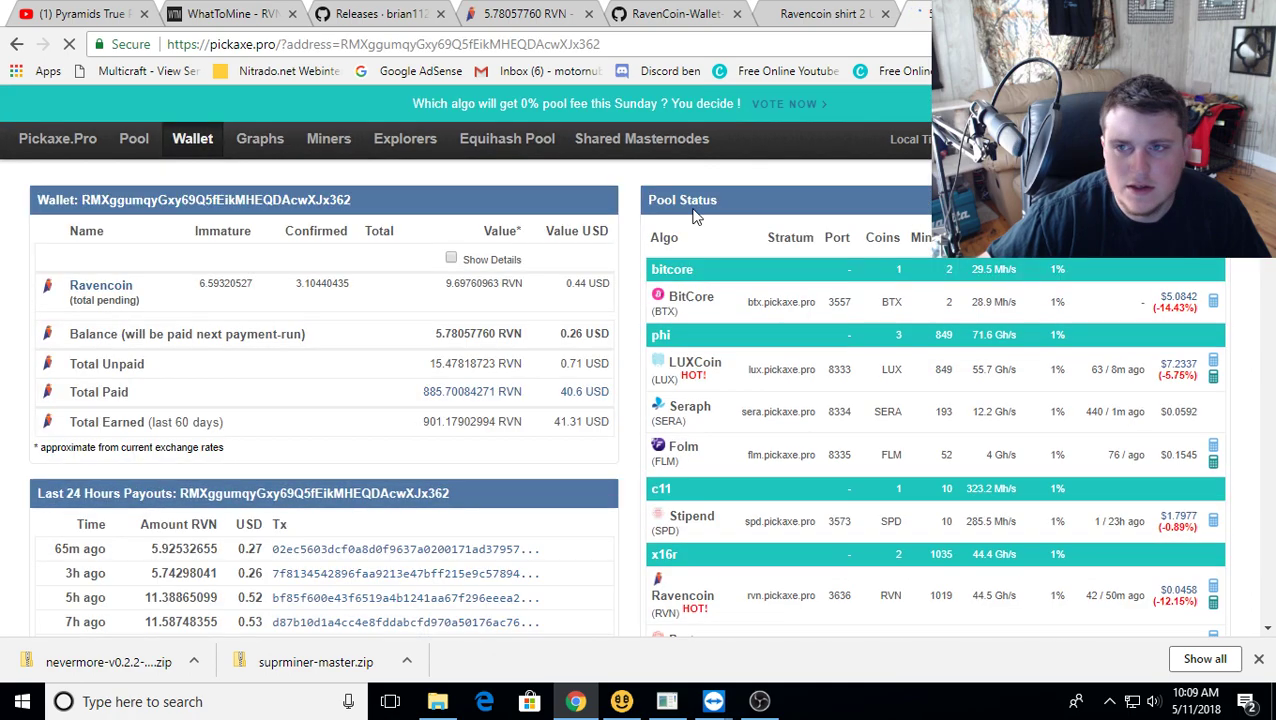
scroll(601, 267, "down", 7)
scroll(601, 267, "down", 10)
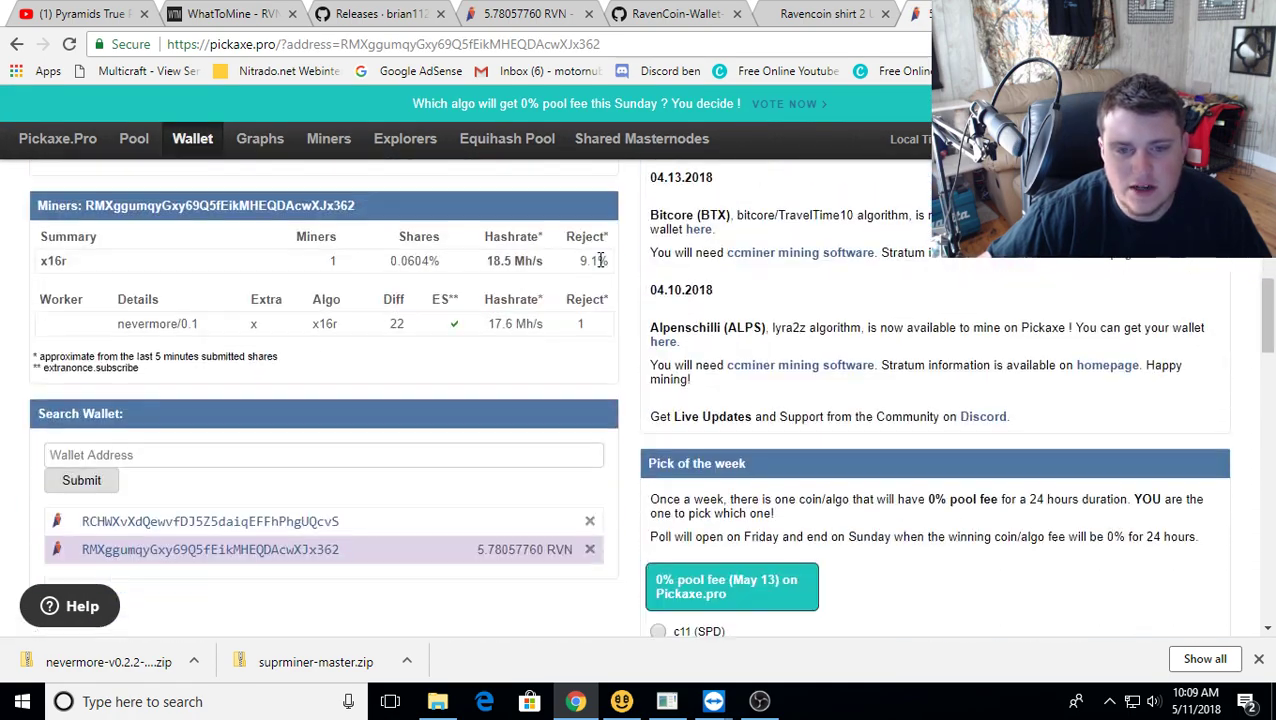
scroll(565, 313, "up", 15)
scroll(563, 310, "up", 3)
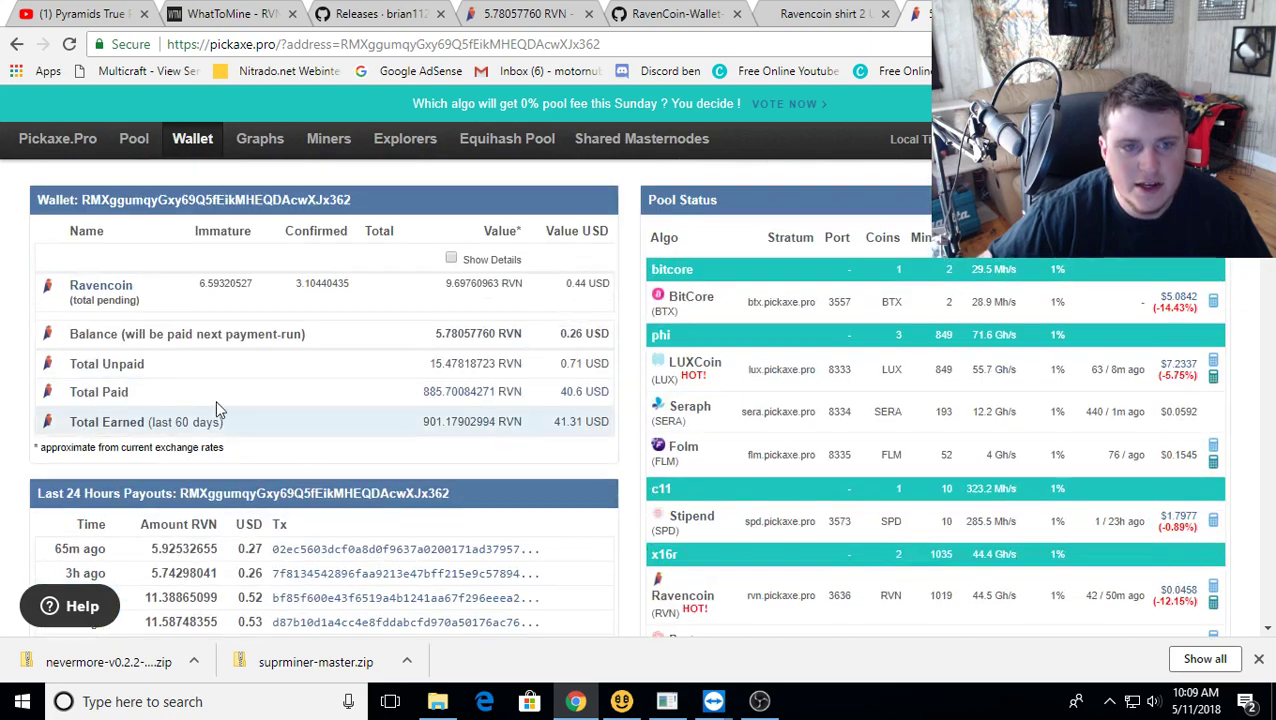
scroll(313, 384, "down", 4)
scroll(270, 186, "down", 10)
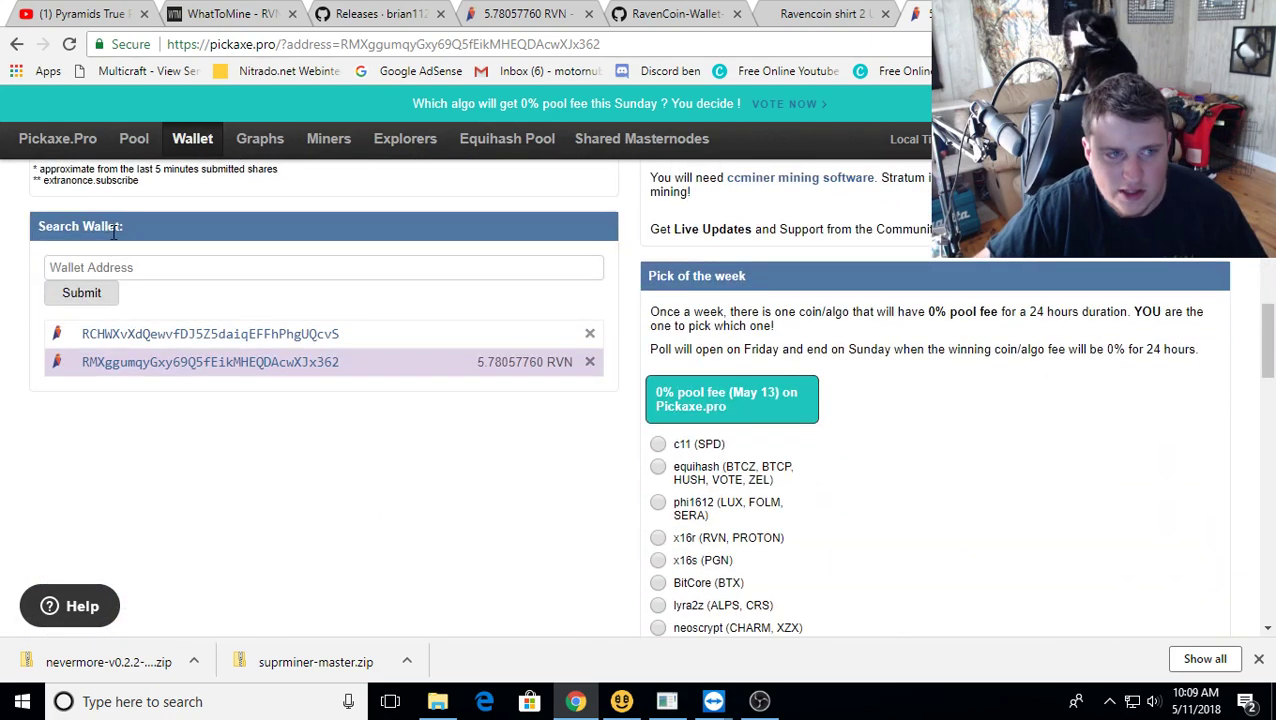
Paste into the Search Wallet field, then delete the wrongly pasted text to leave it empty
left_click(143, 268)
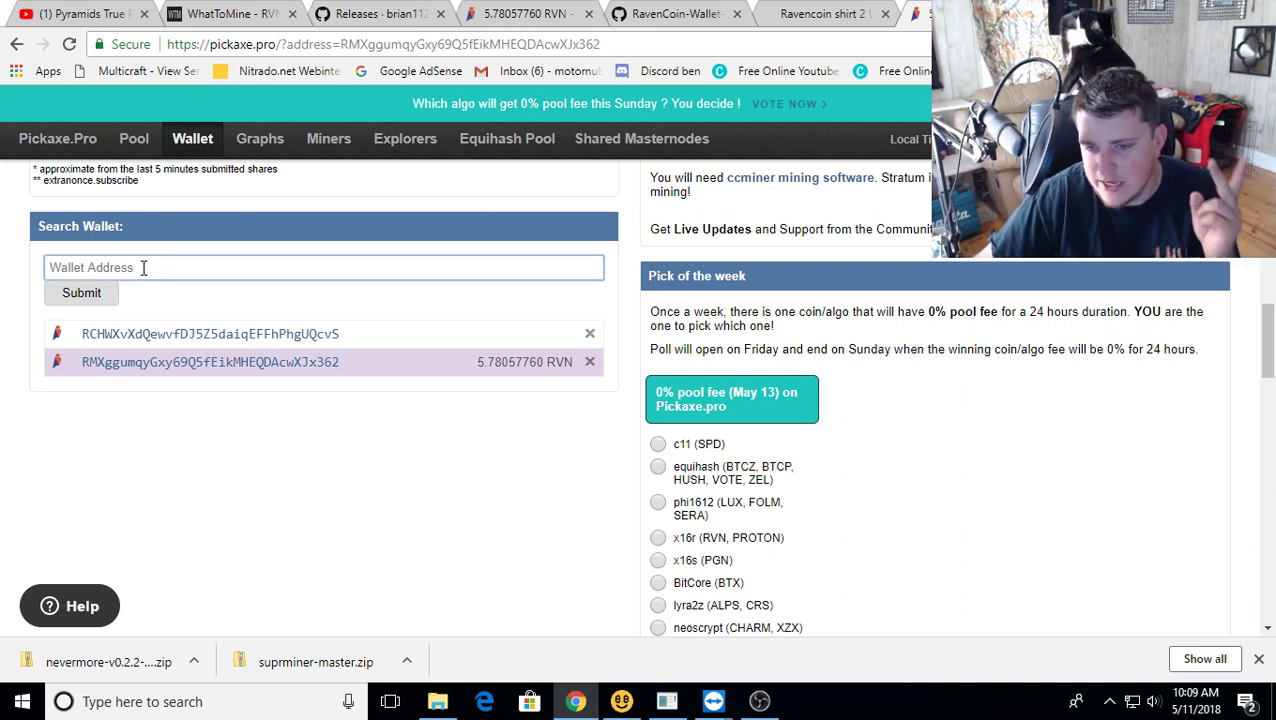
right_click(145, 268)
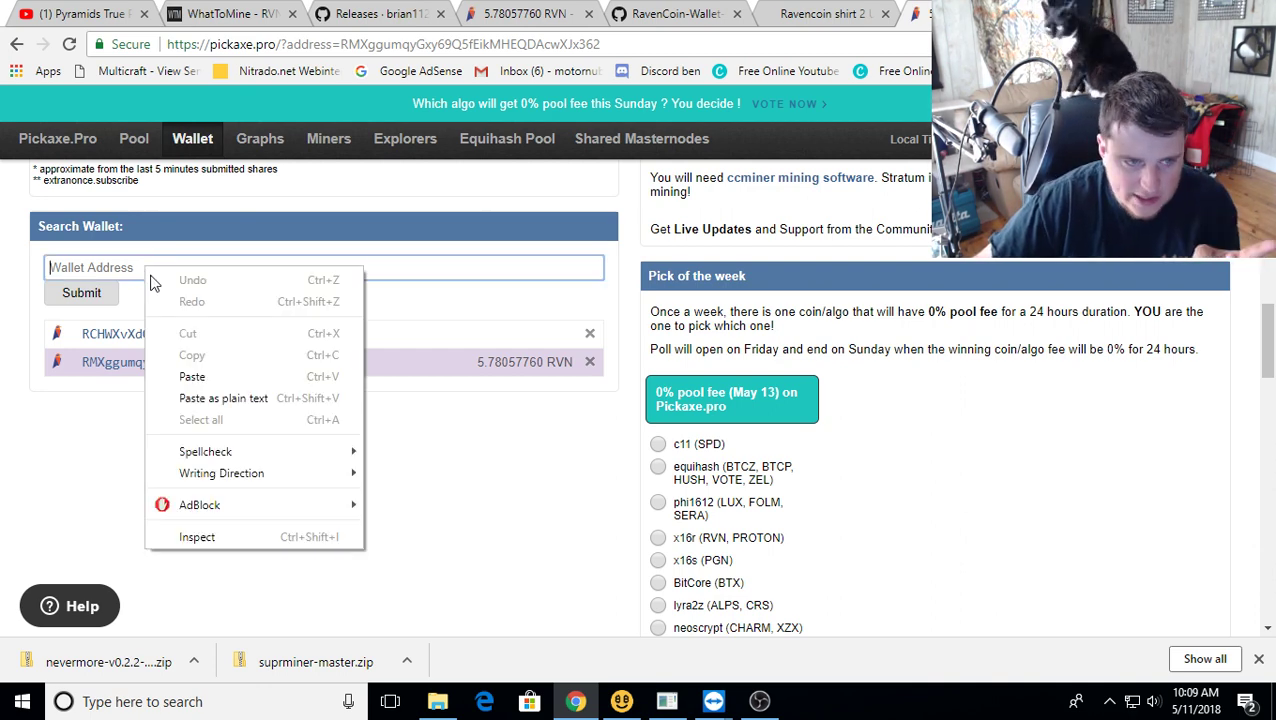
left_click(175, 379)
left_click_drag(305, 267, 2, 250)
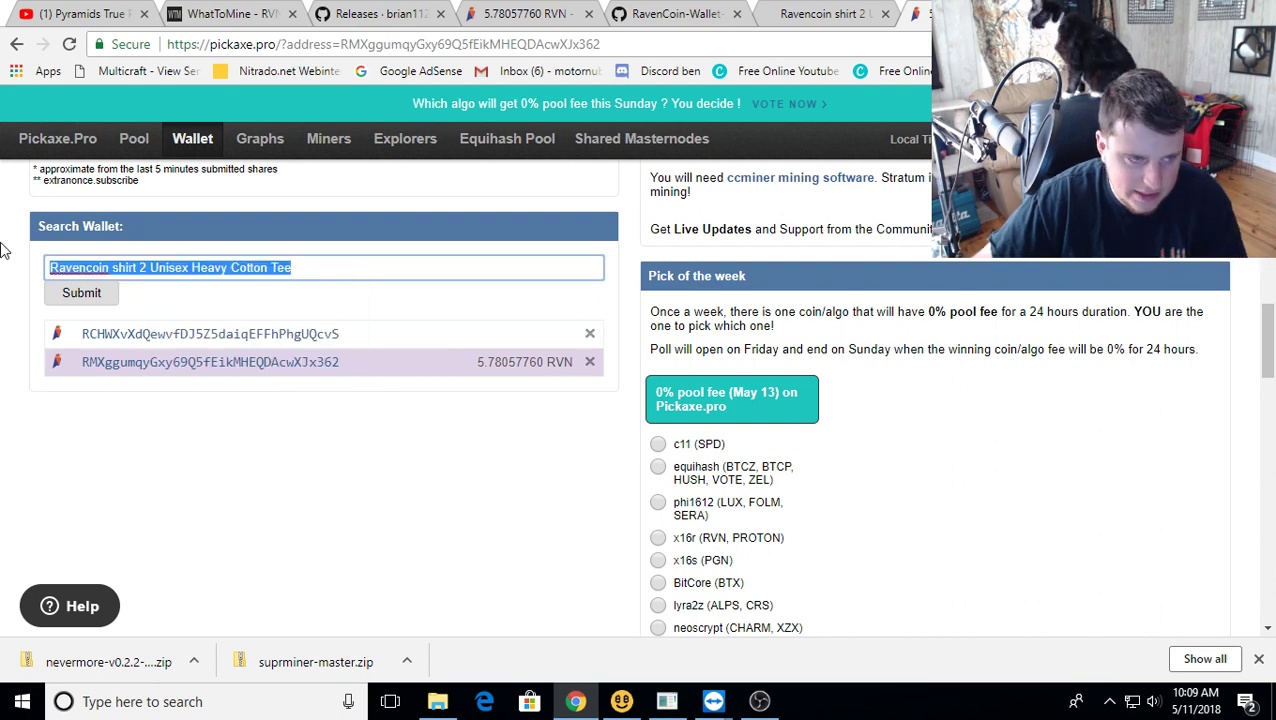
key("BackSpace")
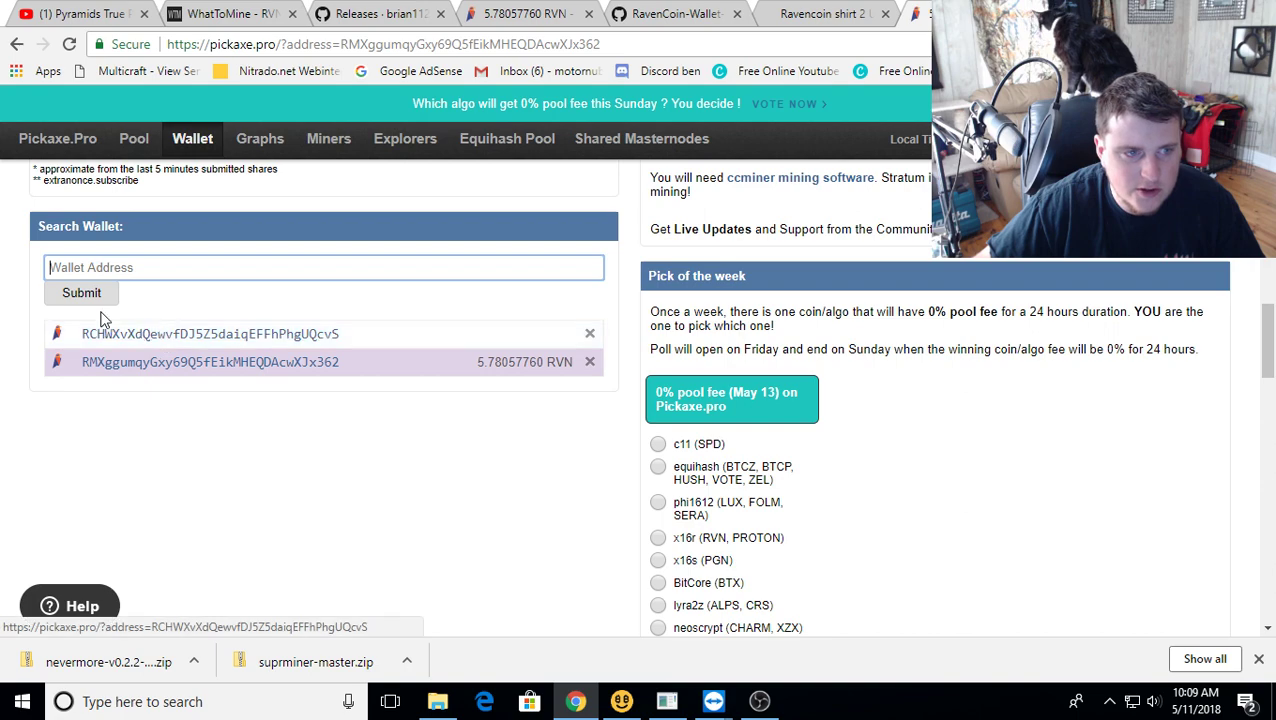
Scroll through the wallet's 24-hour x16r hashrate chart and back up to the payouts
scroll(335, 237, "up", 6)
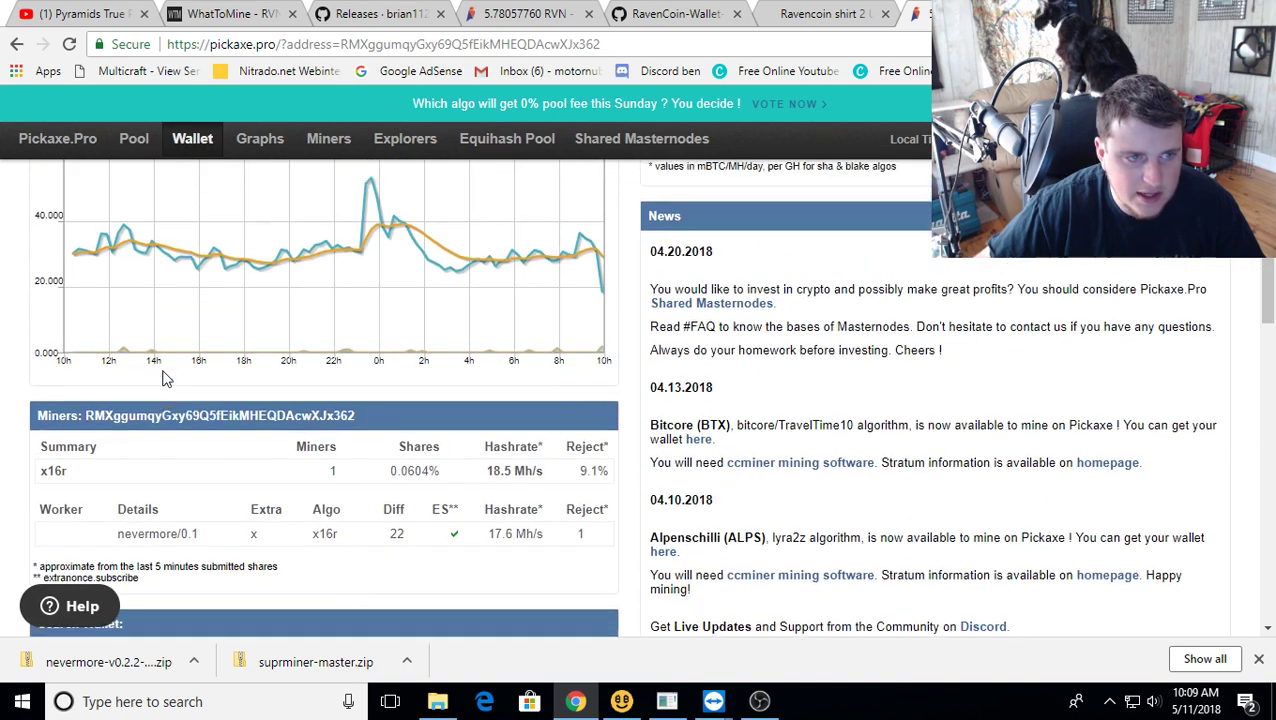
scroll(313, 393, "down", 1)
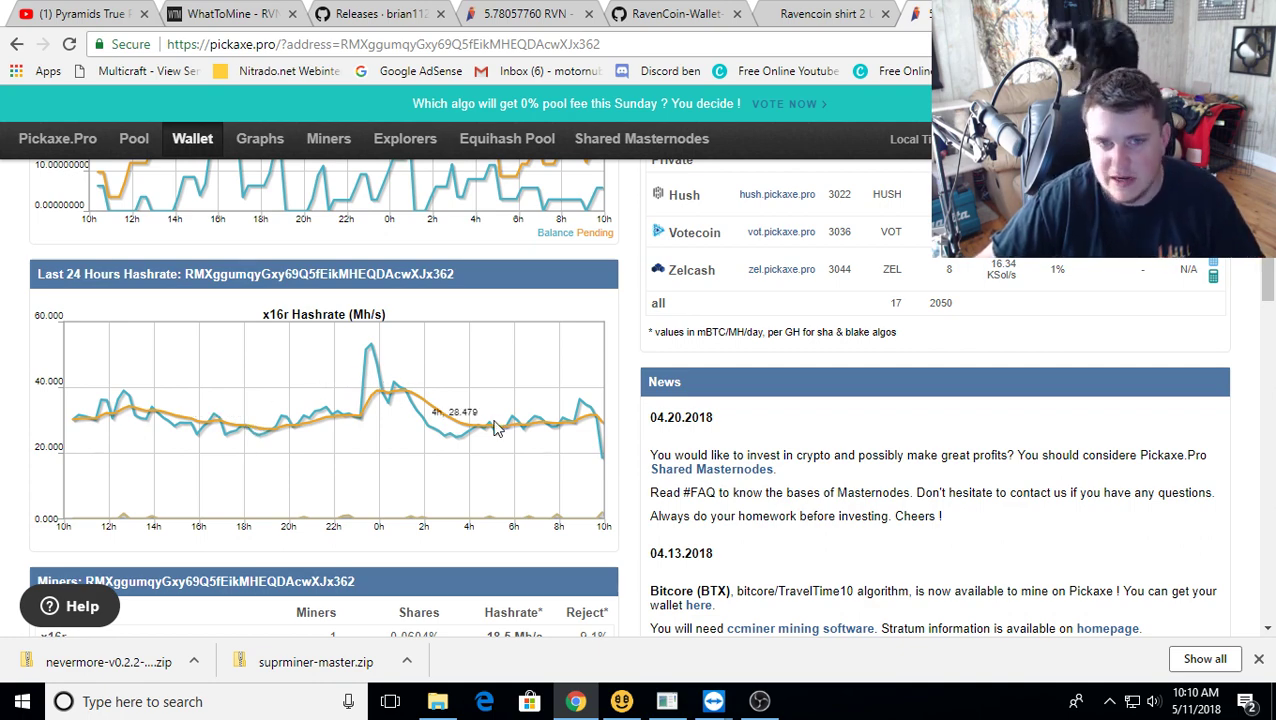
scroll(495, 425, "up", 3)
scroll(495, 425, "up", 7)
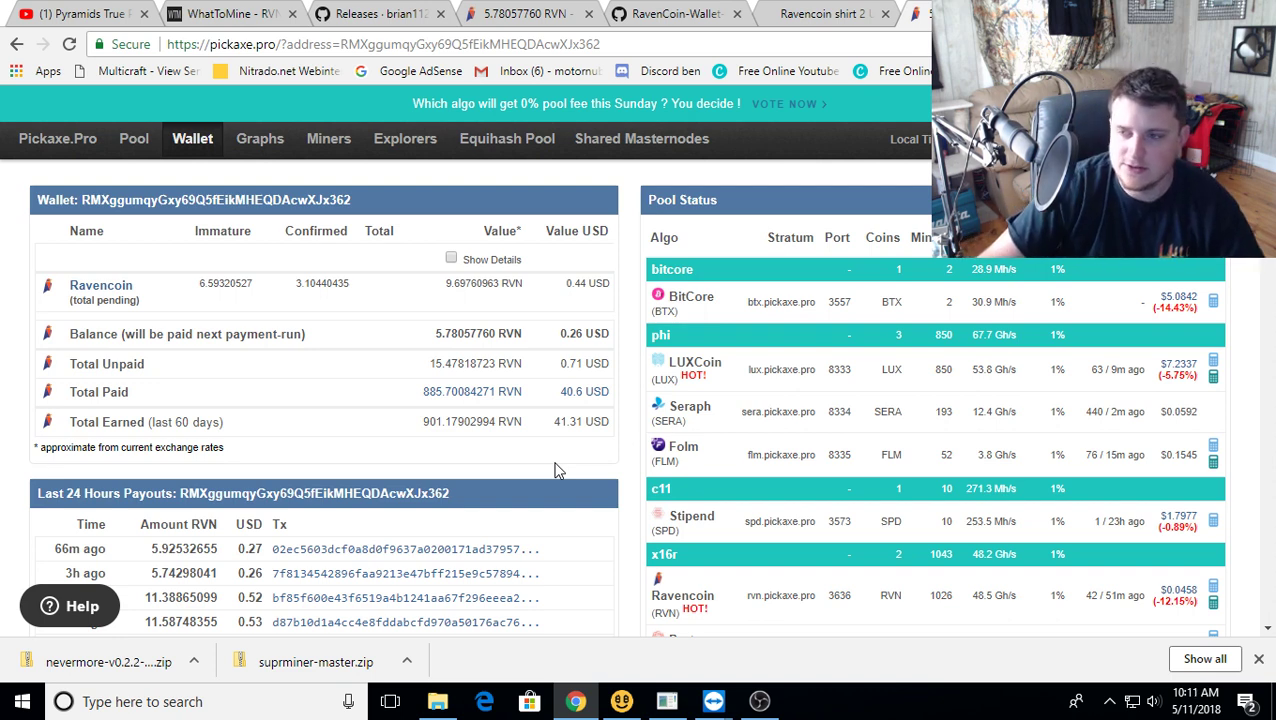
Show the taskbar's hidden background-app icons, close the panel, and show them again
left_click(1107, 704)
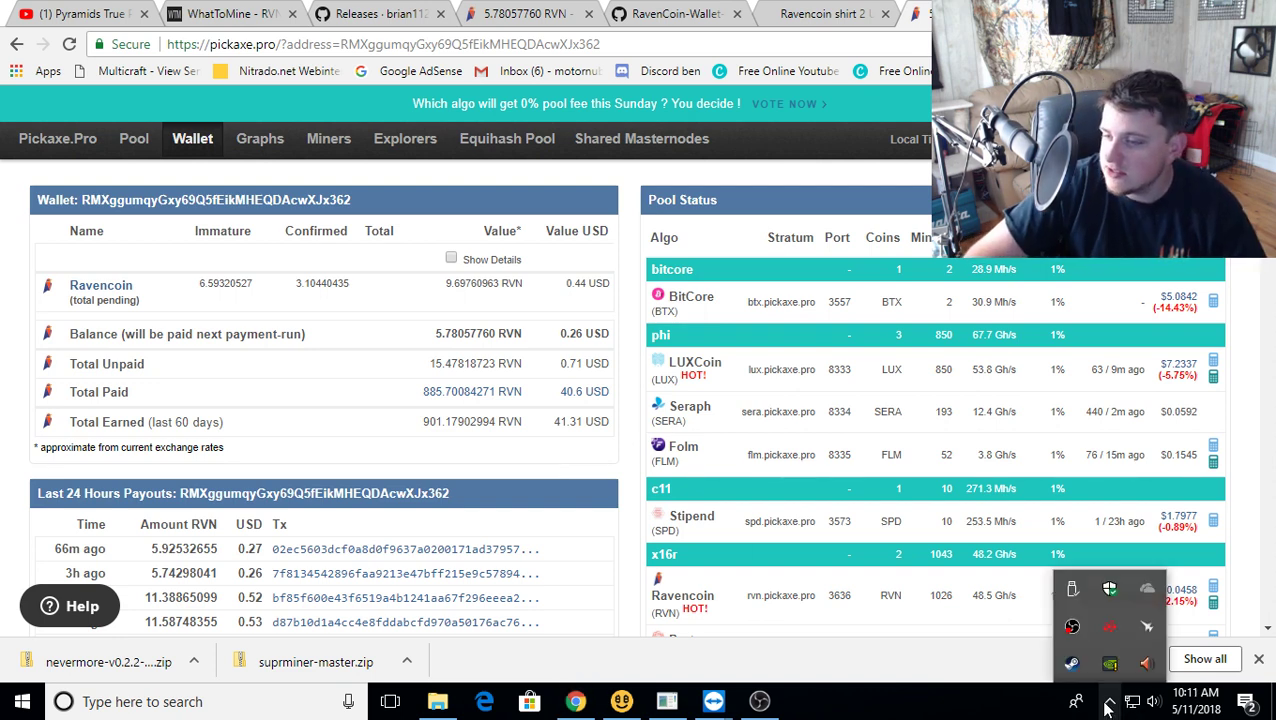
left_click(938, 712)
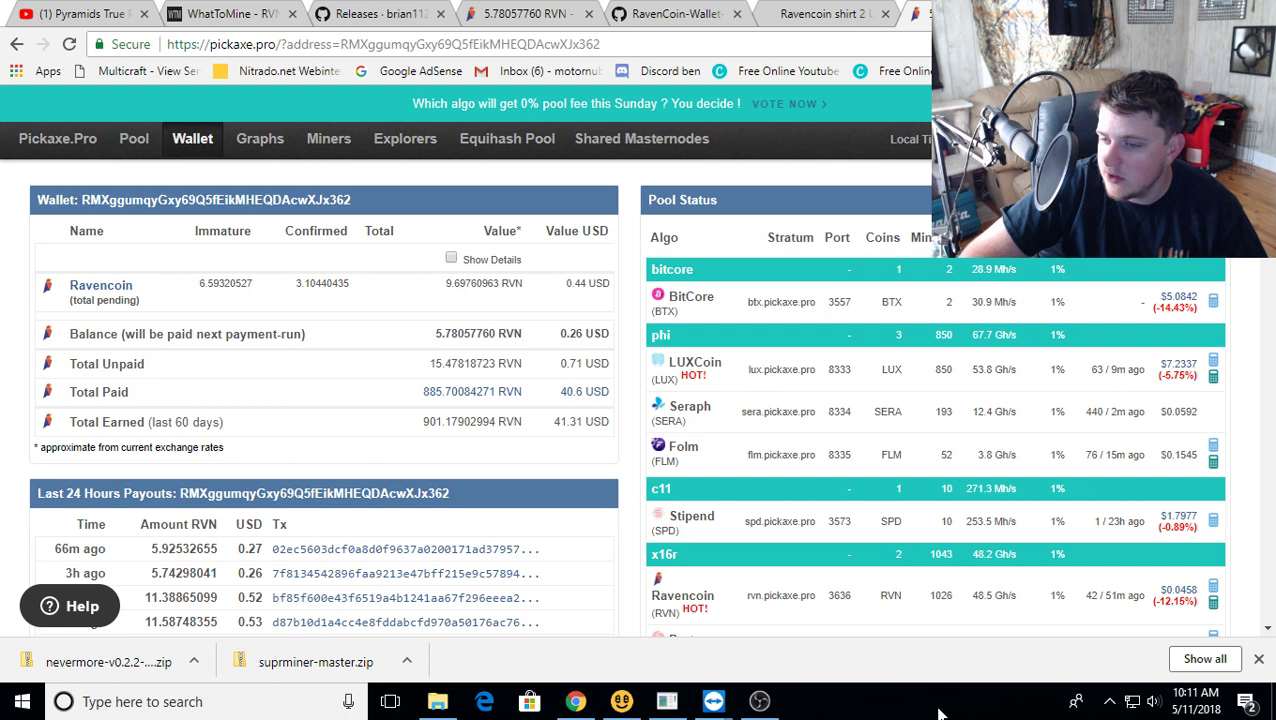
left_click(1108, 702)
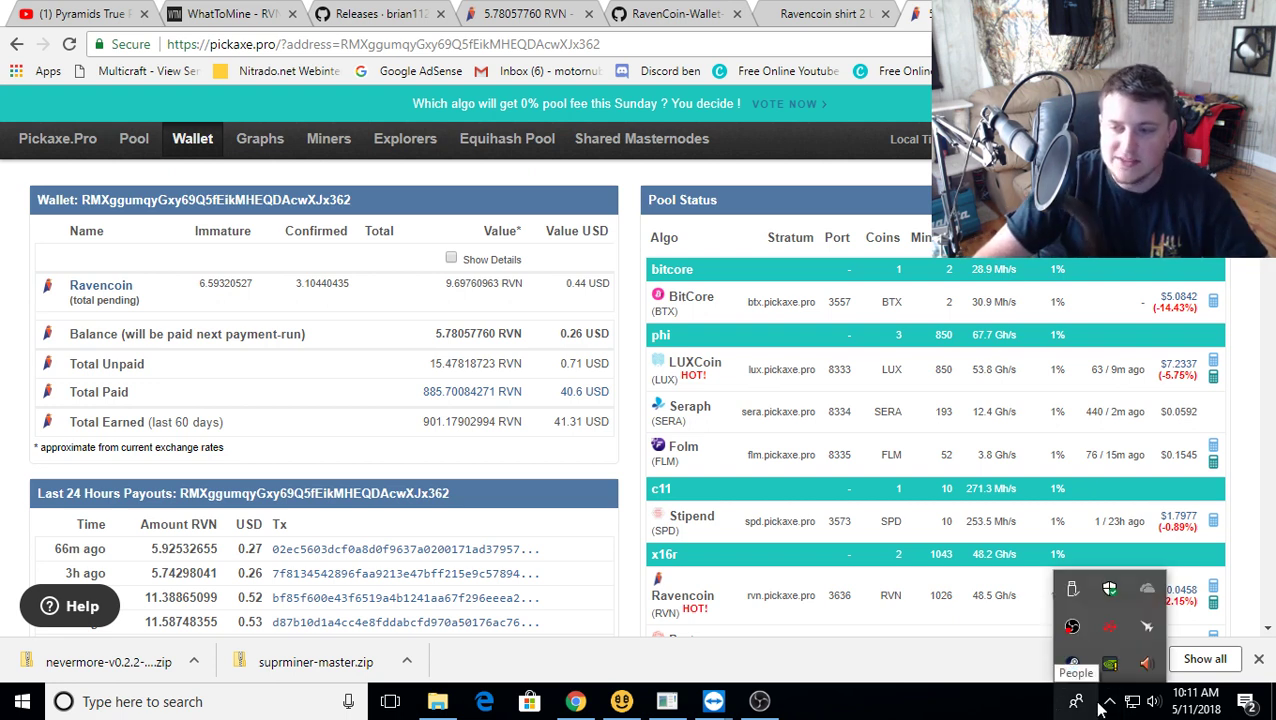